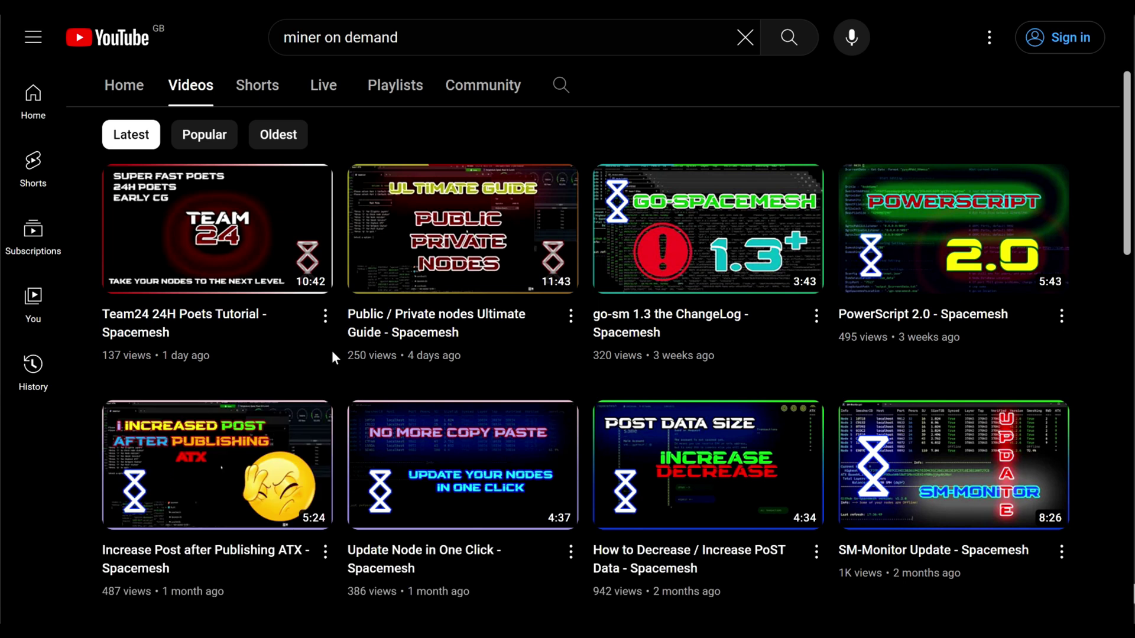
Step: Scroll down the channel's Videos list to the next row of Spacemesh tutorial thumbnails
scroll(470, 359, "down", 3)
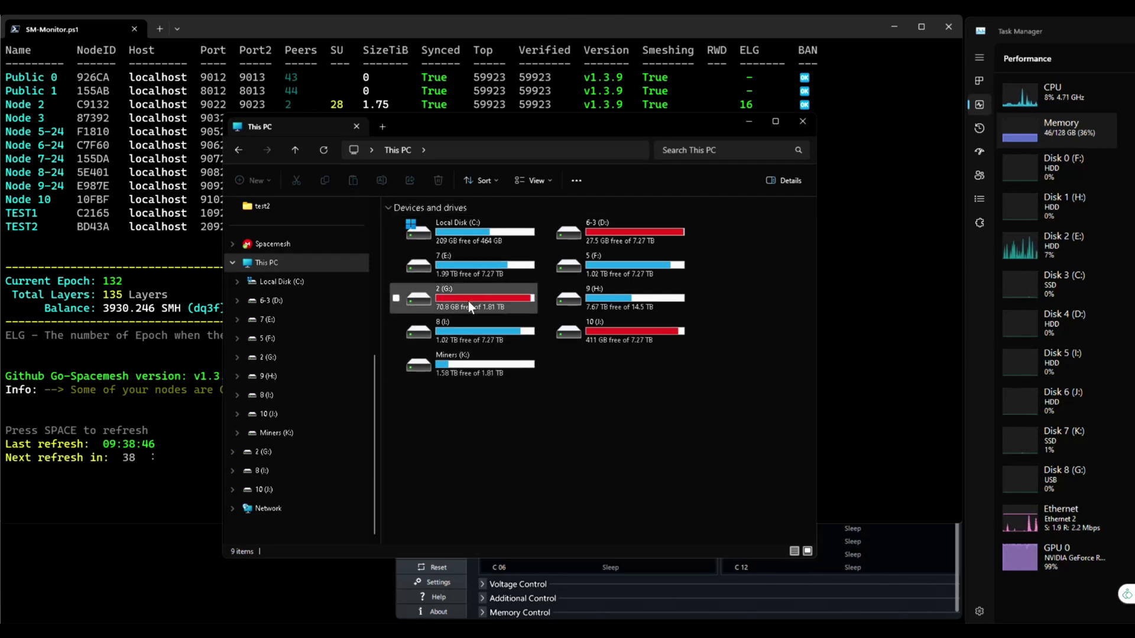
left_click(633, 232)
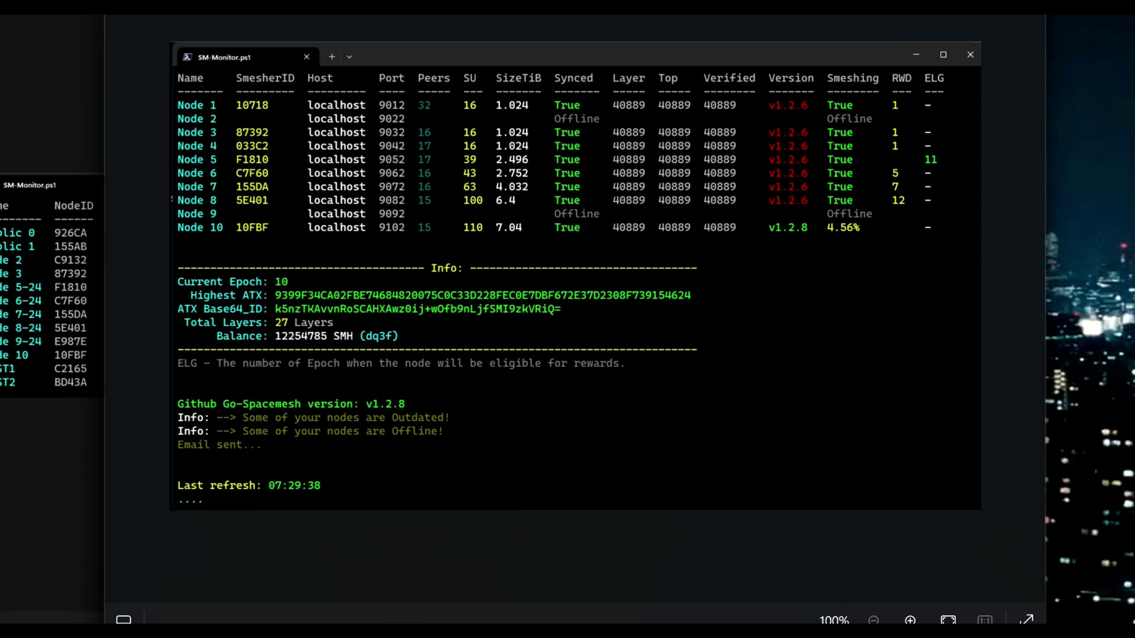
left_click_drag(268, 61, 248, 69)
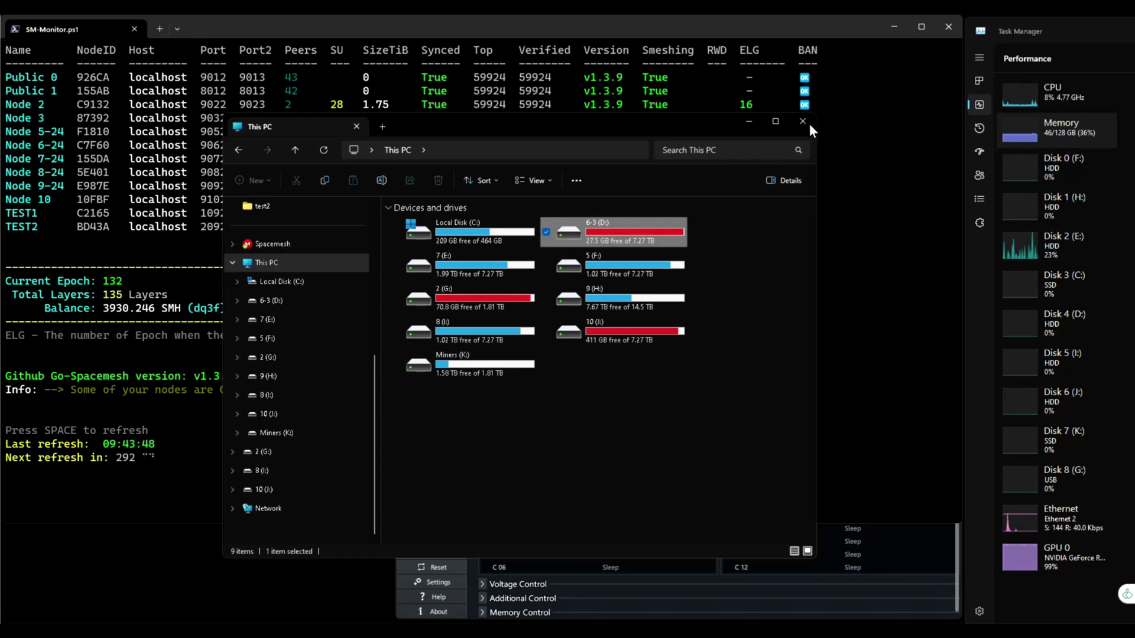
Step: Close the This PC window and open a fresh File Explorer window to reach Miners (K:)
left_click(802, 123)
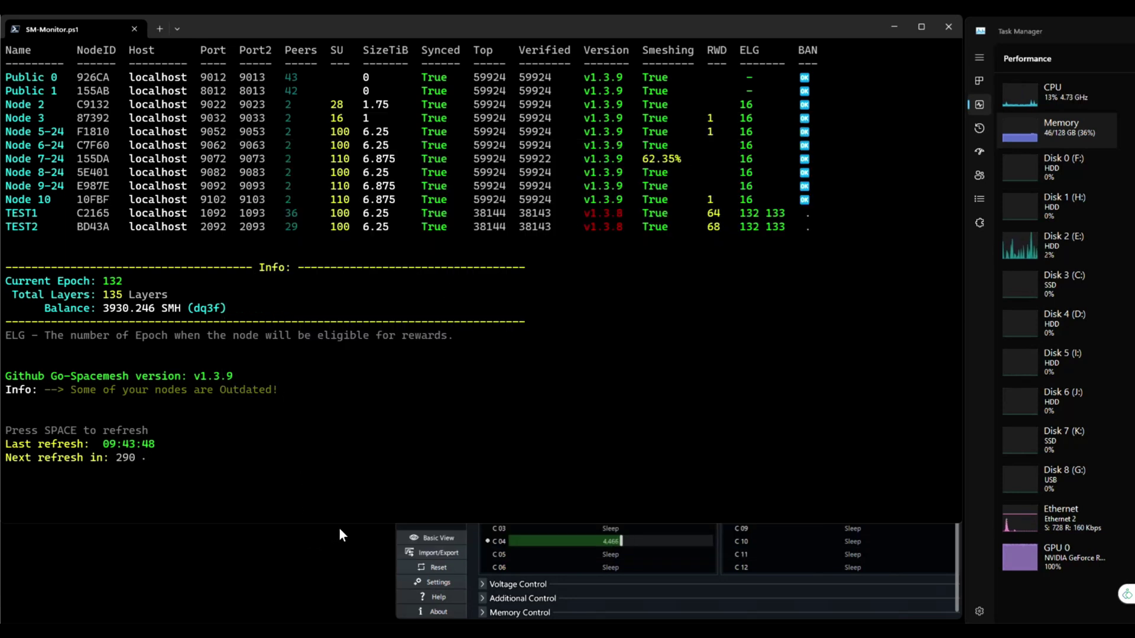
left_click(566, 560)
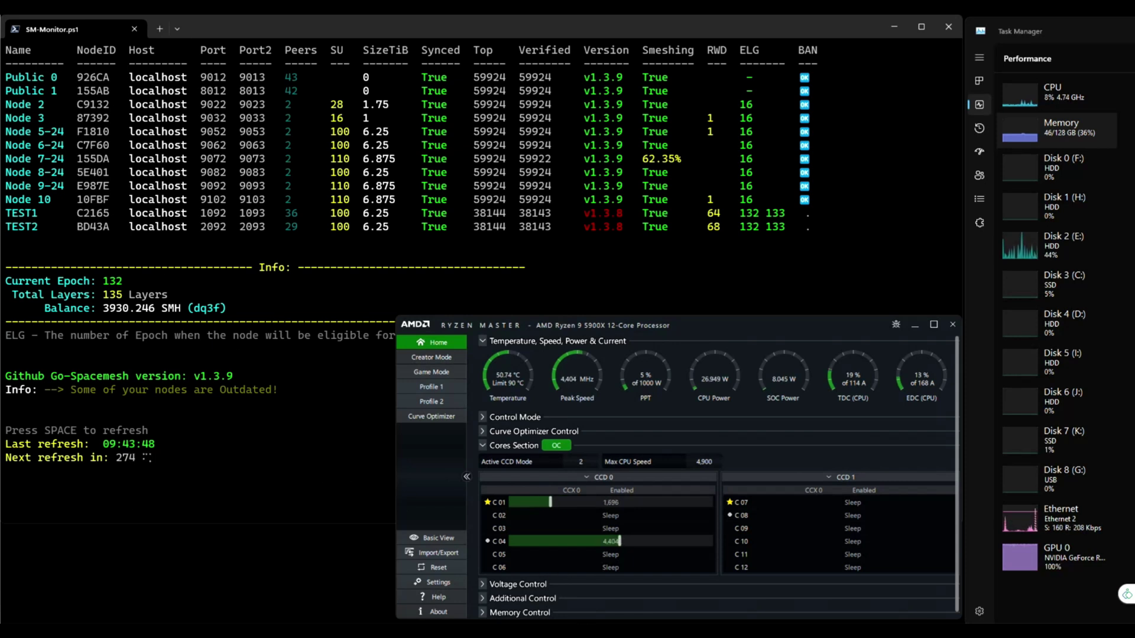
key("super+e")
scroll(331, 355, "down", 5)
Step: Open K:\node4\settings.ps1 in Notepad++, change $numunits from 16 to 100, and save
left_click(294, 435)
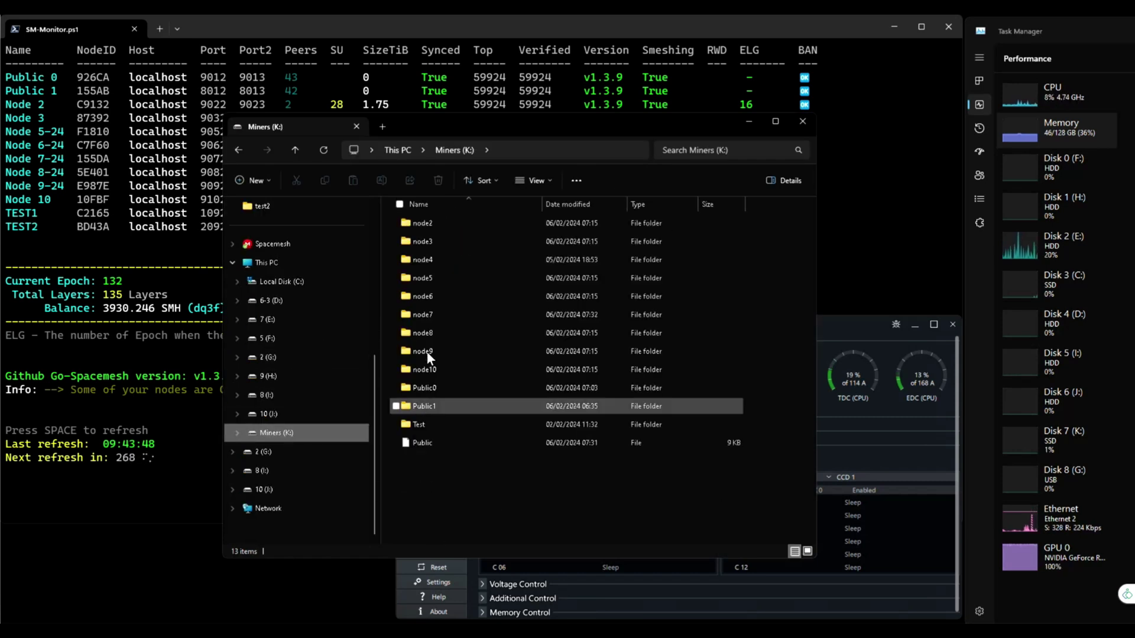
double_click(425, 260)
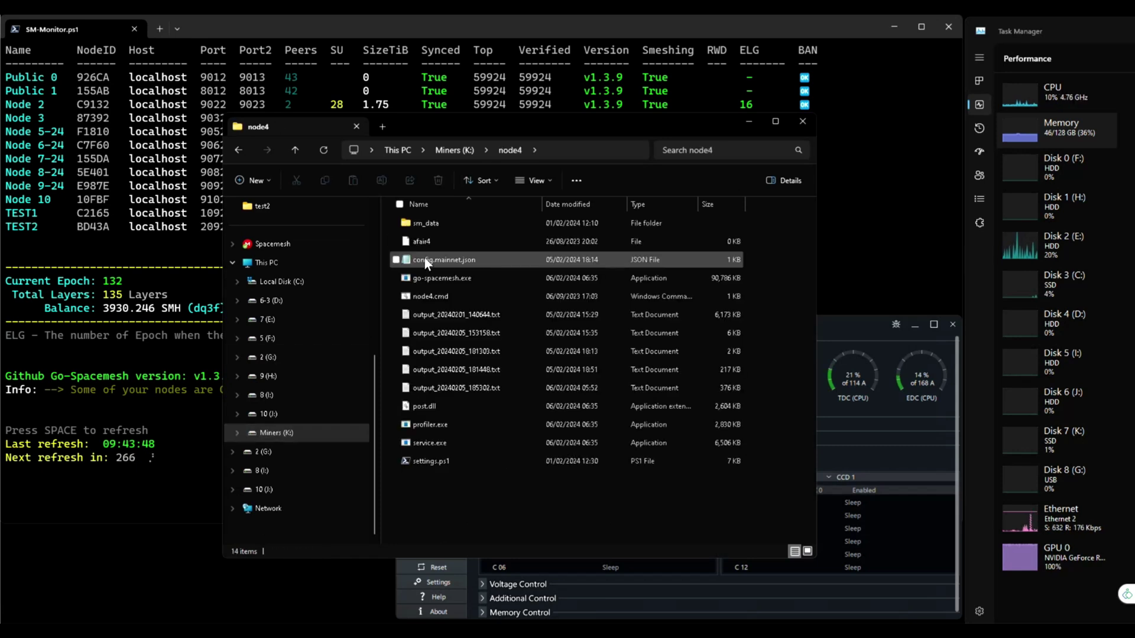
right_click(426, 460)
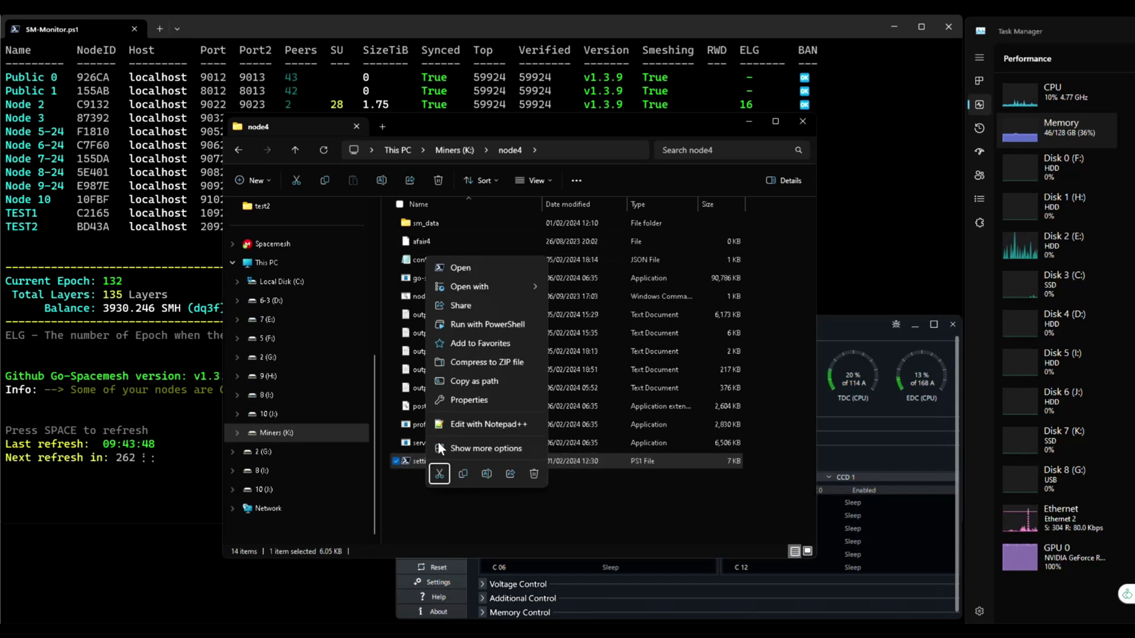
left_click(463, 424)
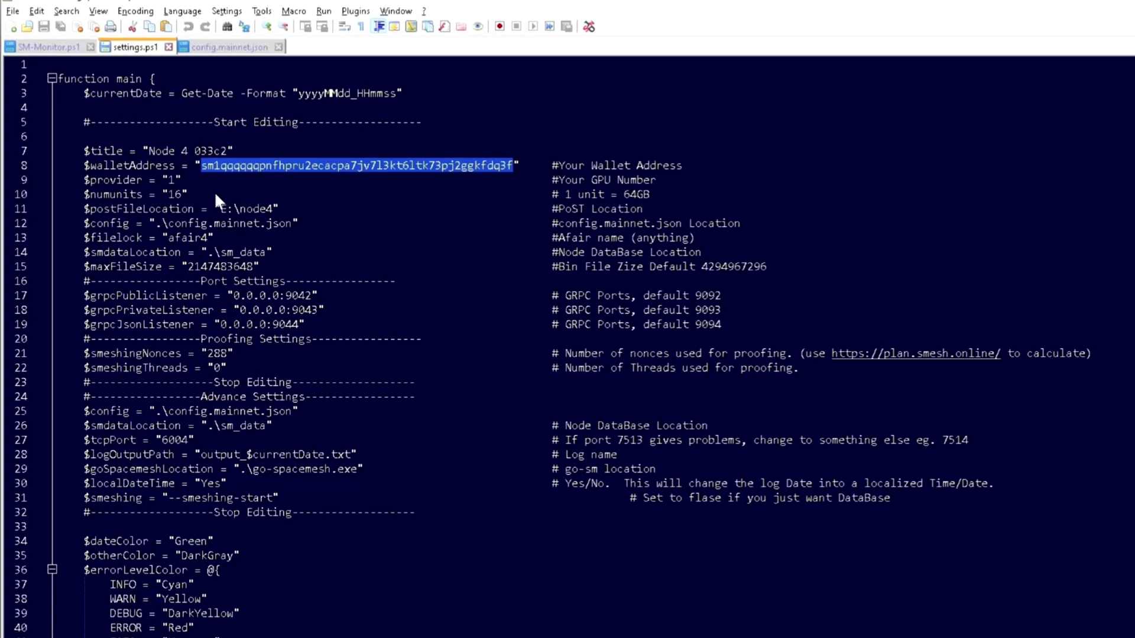
left_click(142, 112)
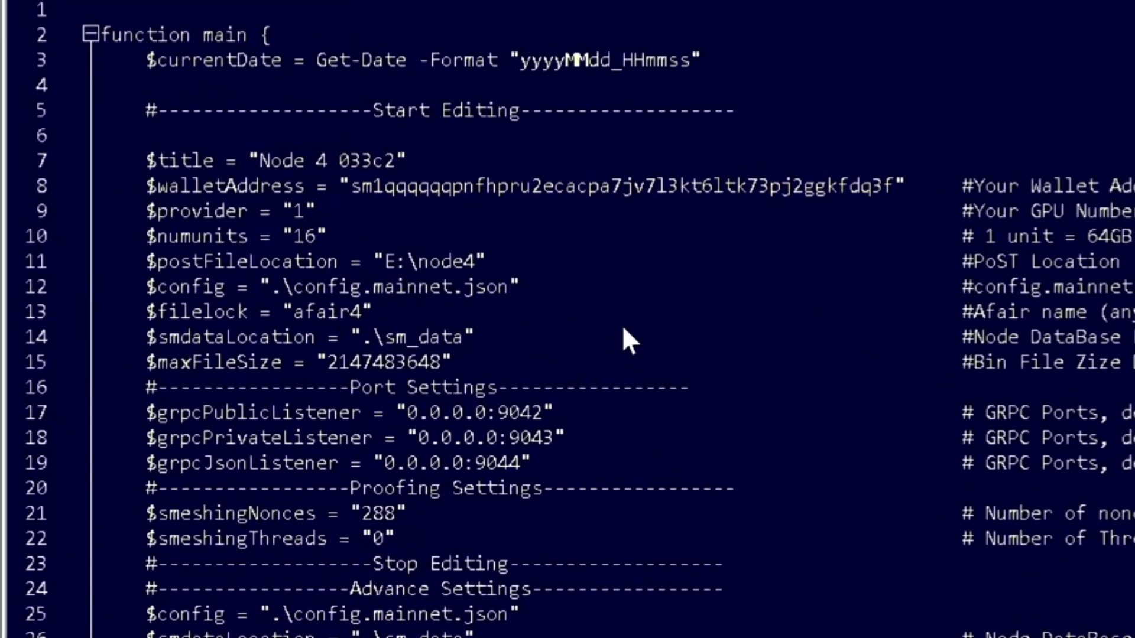
key("Delete")
type("00")
key("ctrl+s")
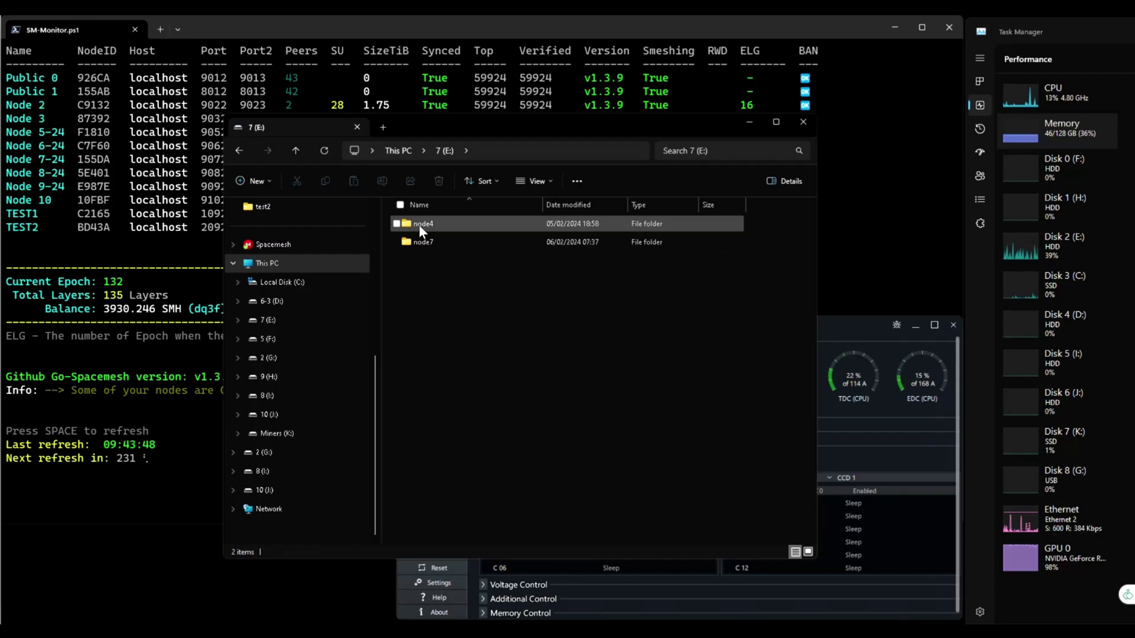
Step: Open E:\node4\postdata_metadata.json in Notepad++, change NumUnits 16 to 100, save, and highlight that line
double_click(419, 225)
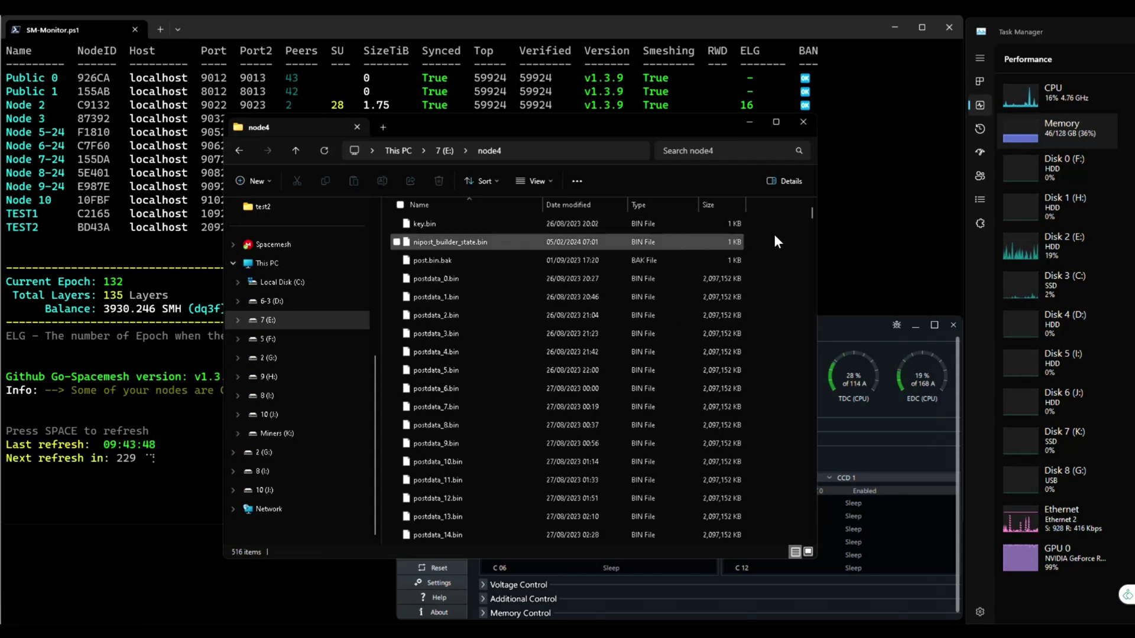
left_click_drag(811, 210, 807, 530)
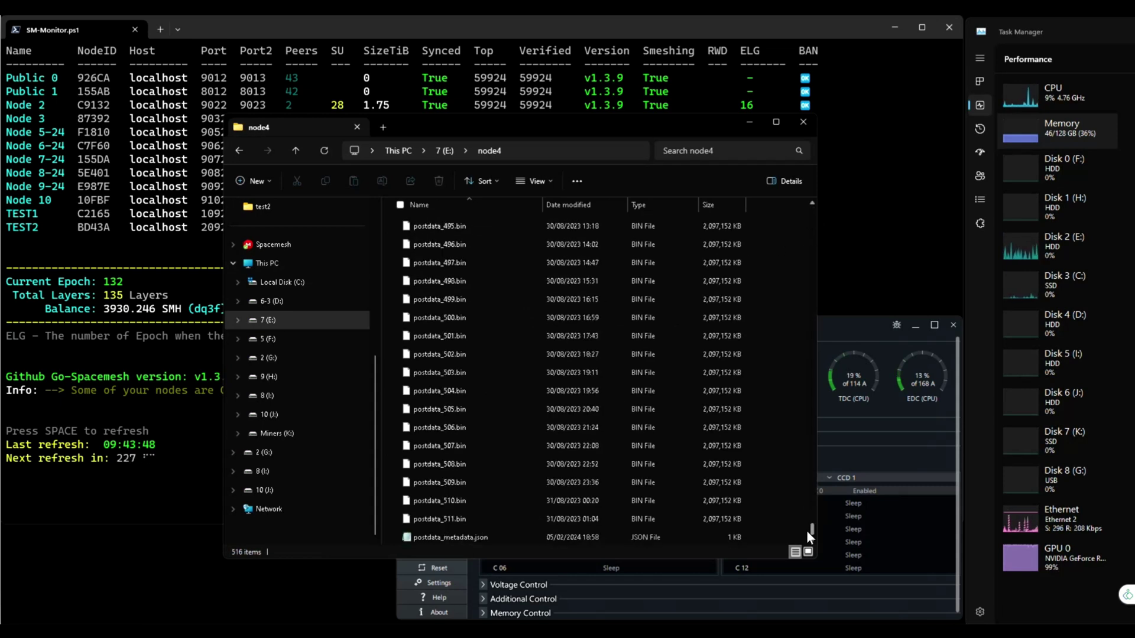
right_click(448, 540)
left_click(474, 504)
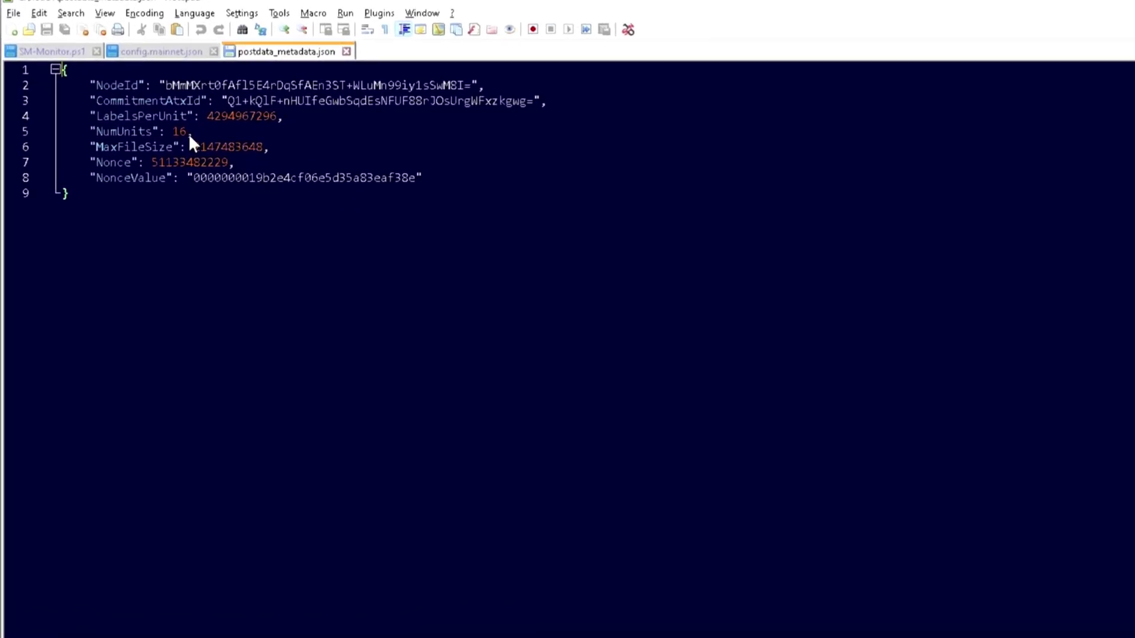
left_click(187, 132)
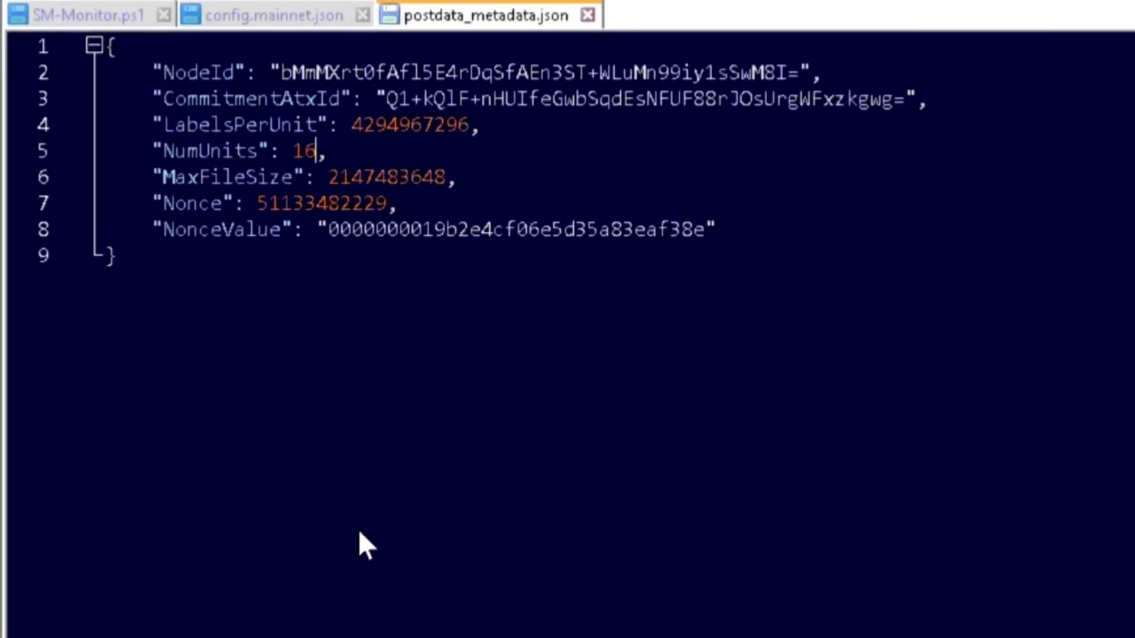
key("BackSpace")
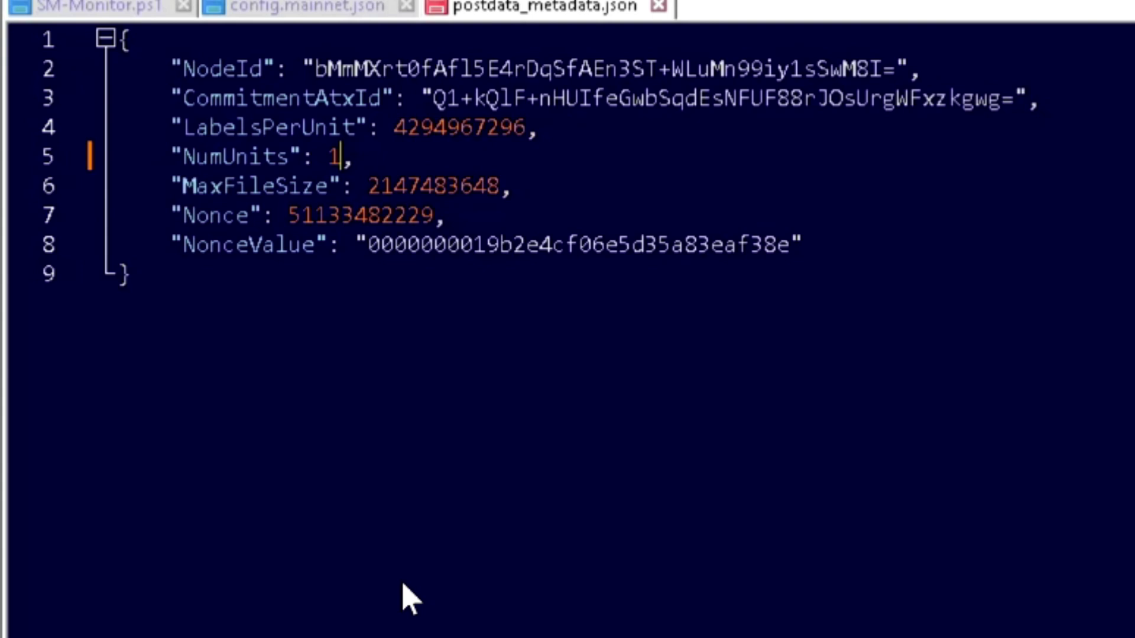
type("00")
key("ctrl+s")
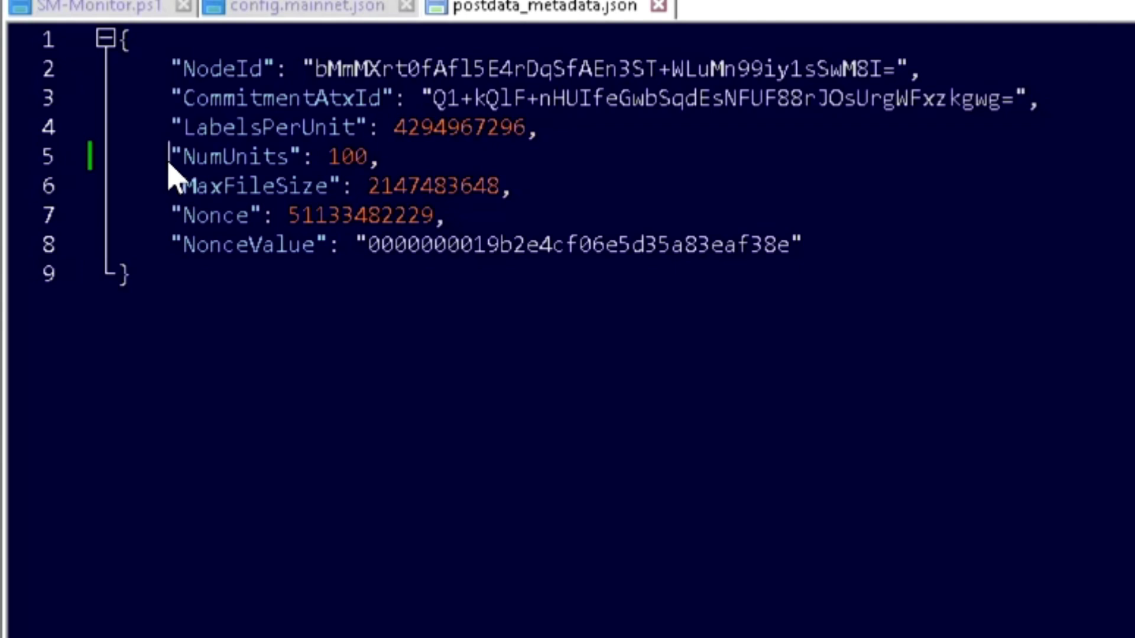
left_click_drag(171, 155, 391, 175)
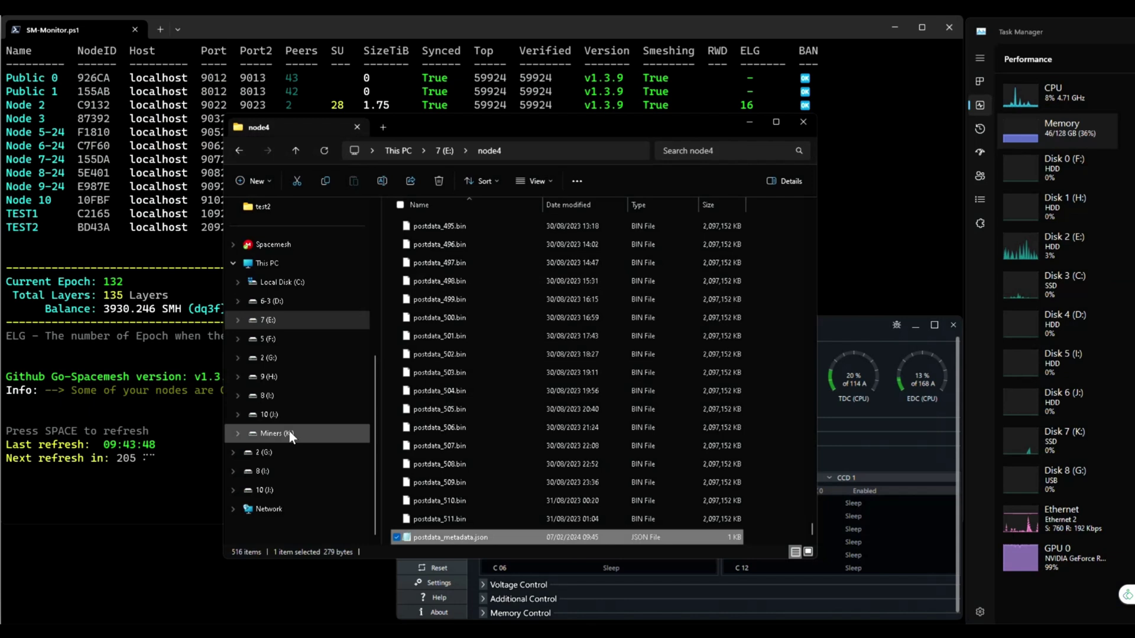
Step: Launch node4.cmd from K:\node4, then put its console away and bring SM-Monitor forward
left_click(290, 434)
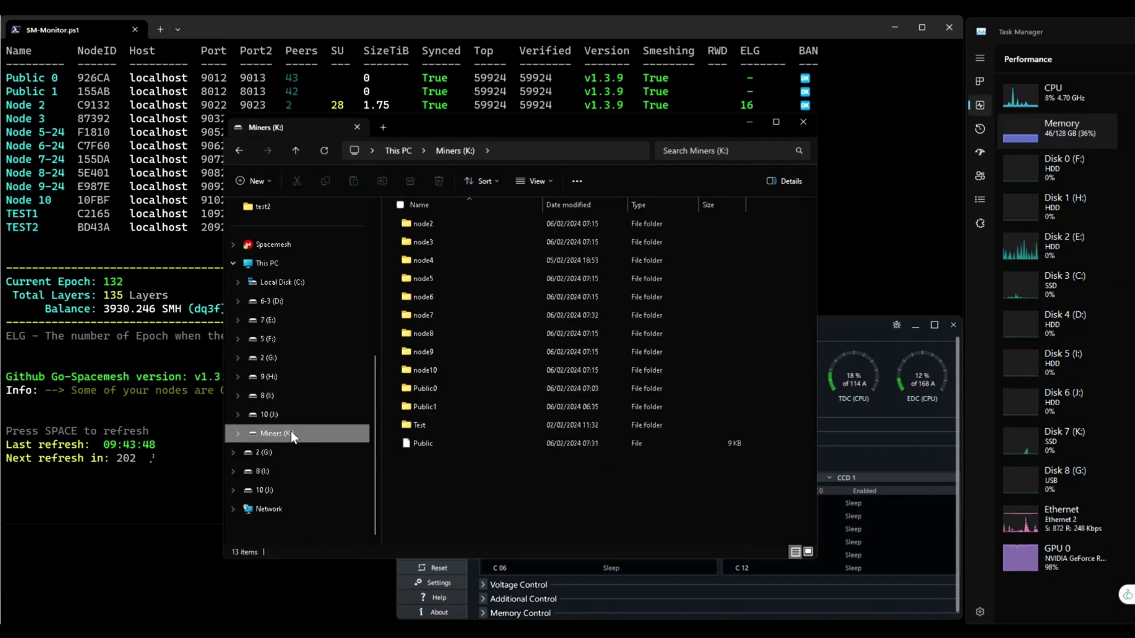
double_click(429, 261)
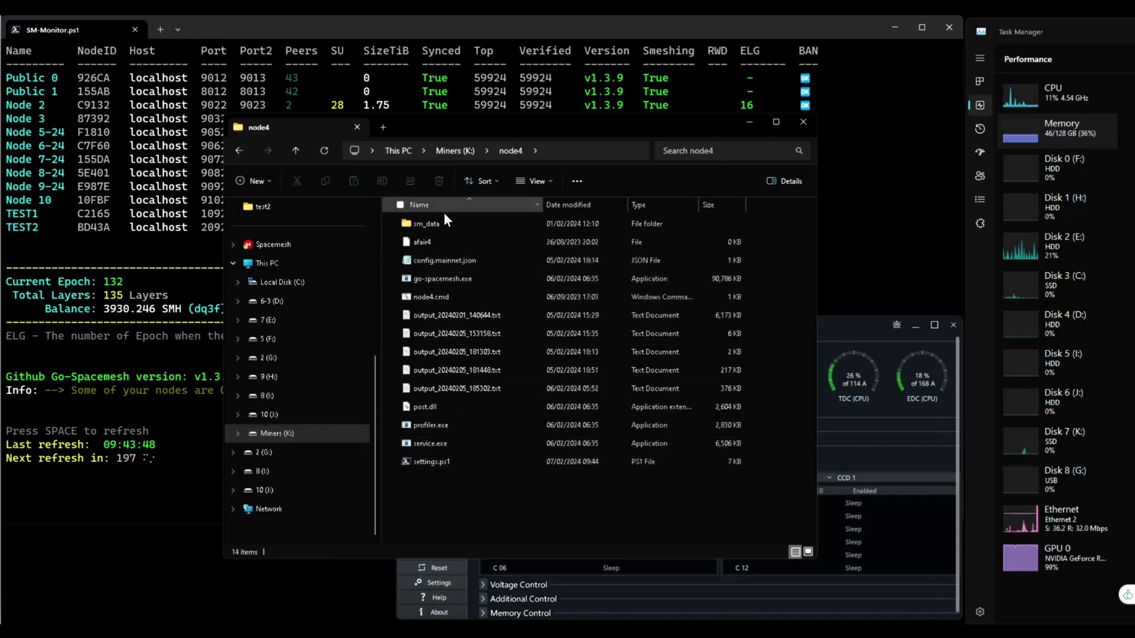
double_click(434, 298)
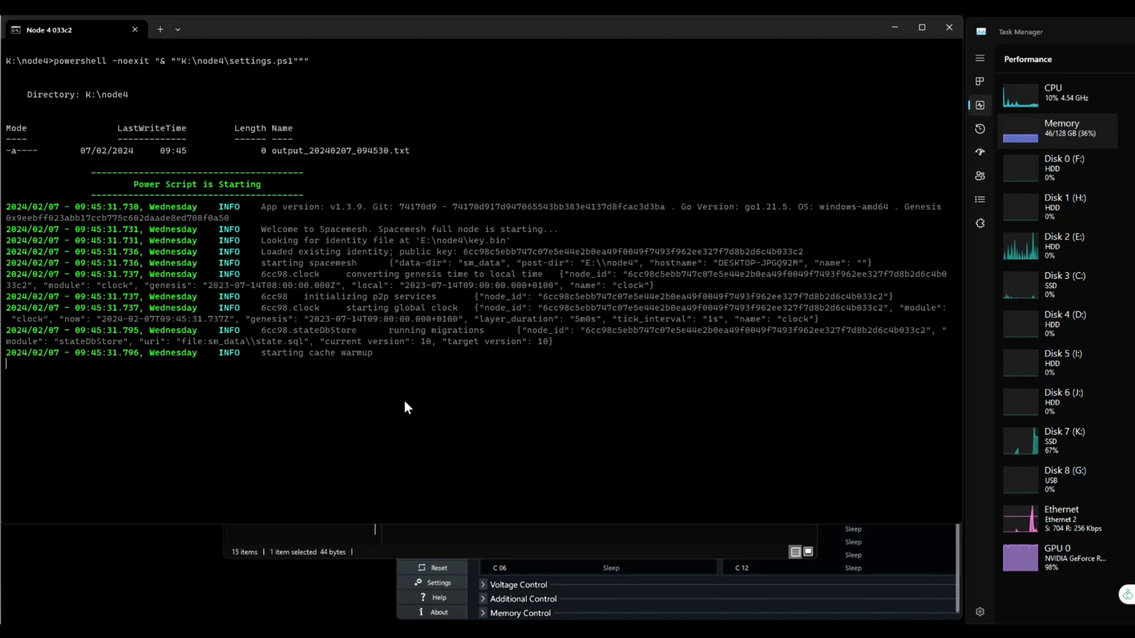
left_click(942, 30)
left_click(535, 34)
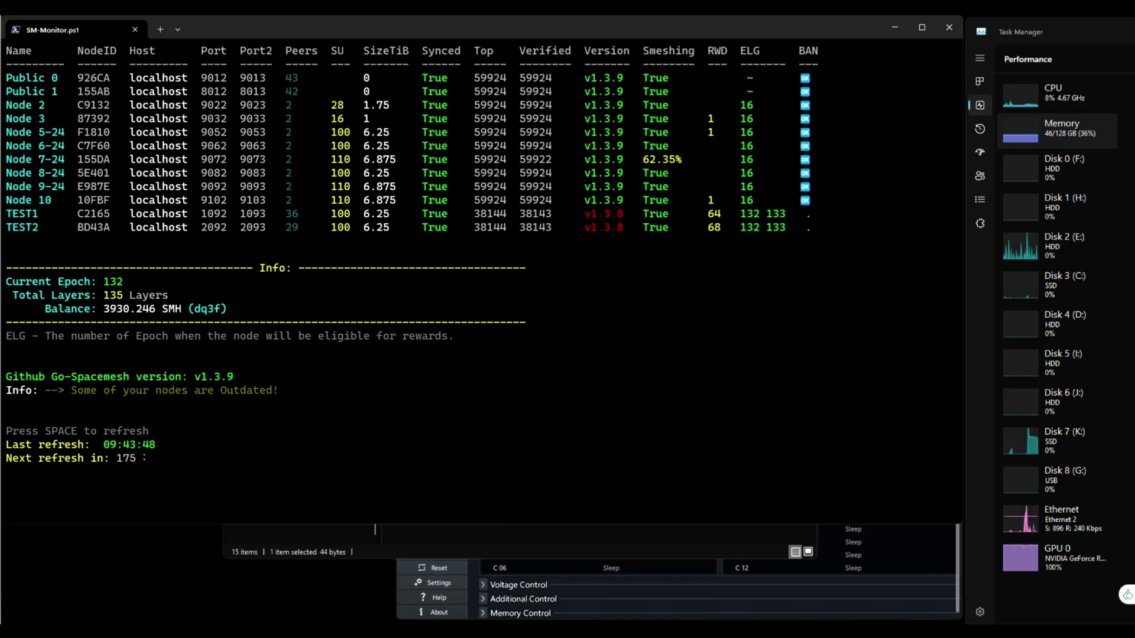
left_click(648, 588)
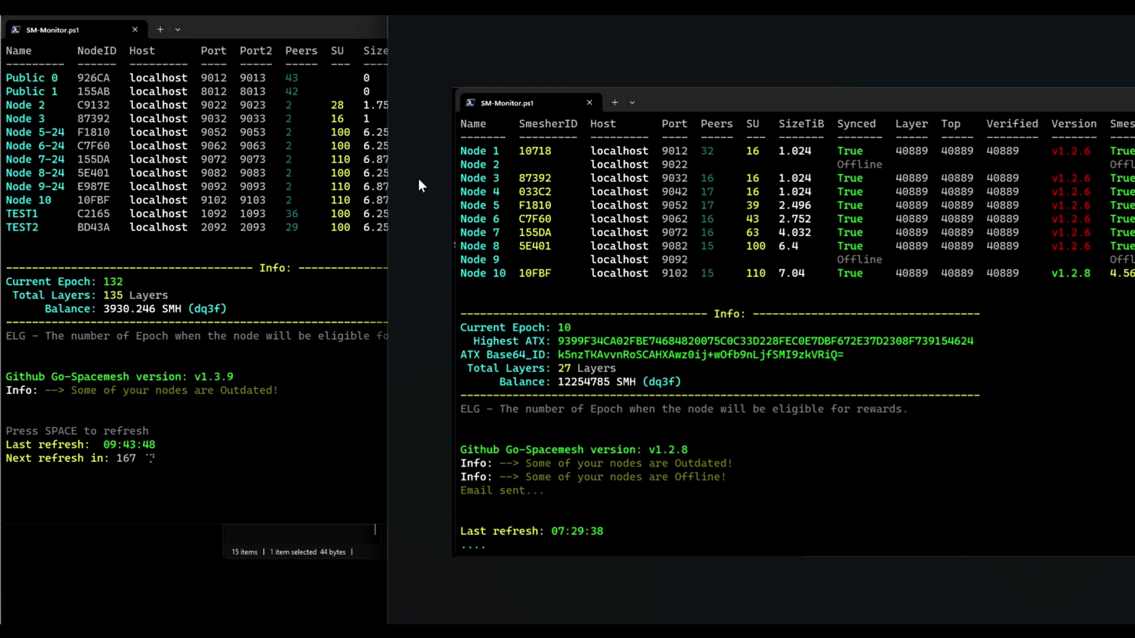
left_click(367, 173)
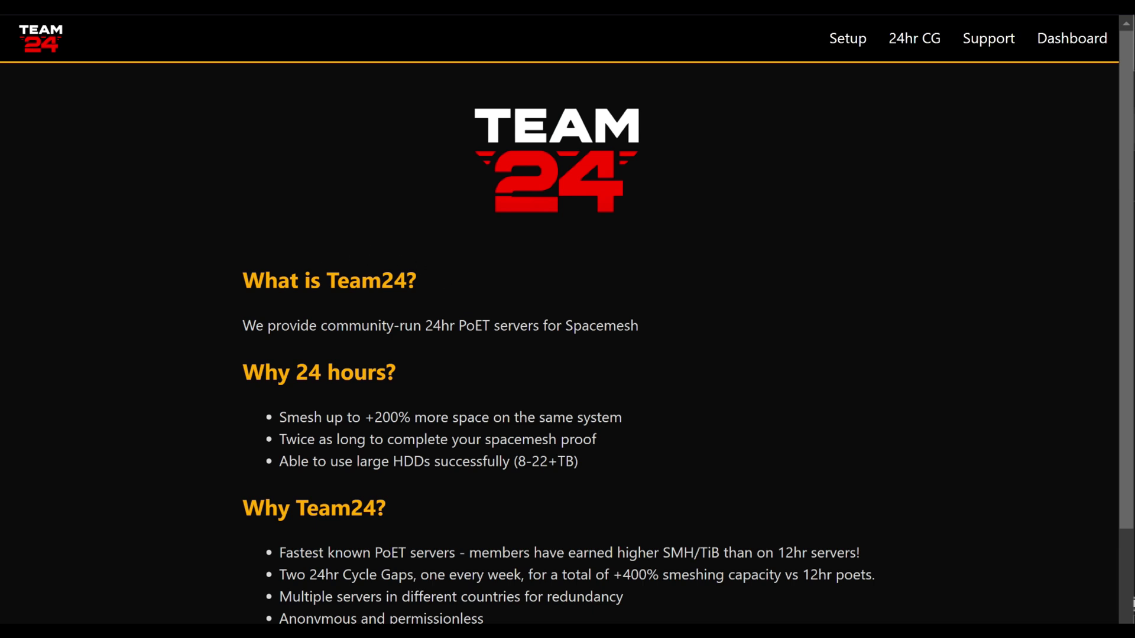
Step: Scroll through the Team24 site and look over the Cycle Gaps page
scroll(567, 319, "down", 2)
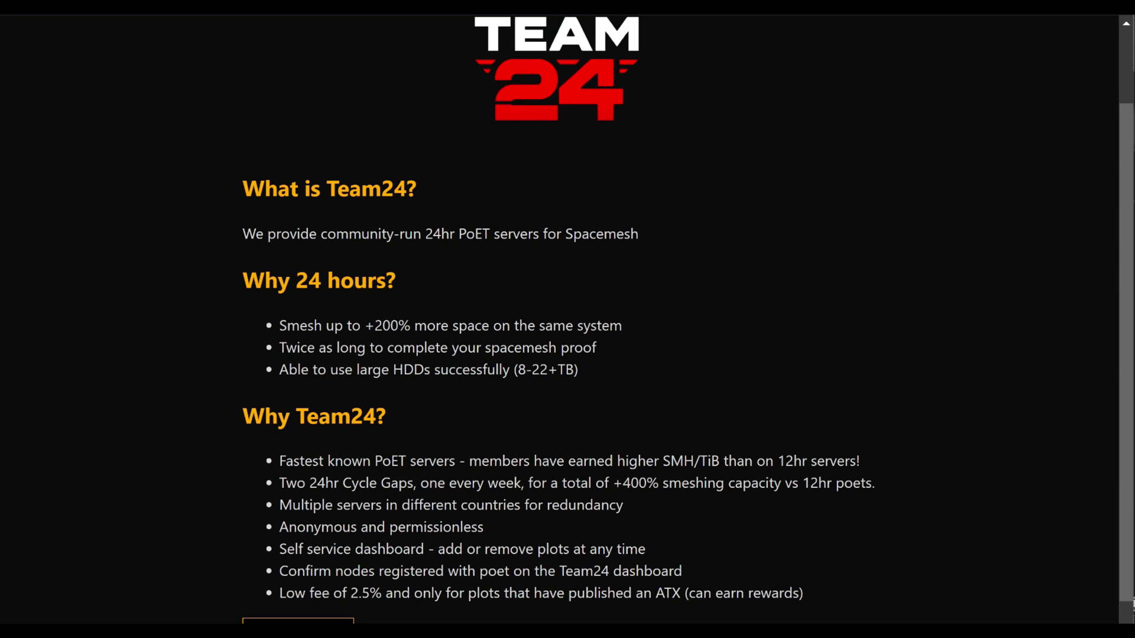
scroll(567, 319, "down", 1)
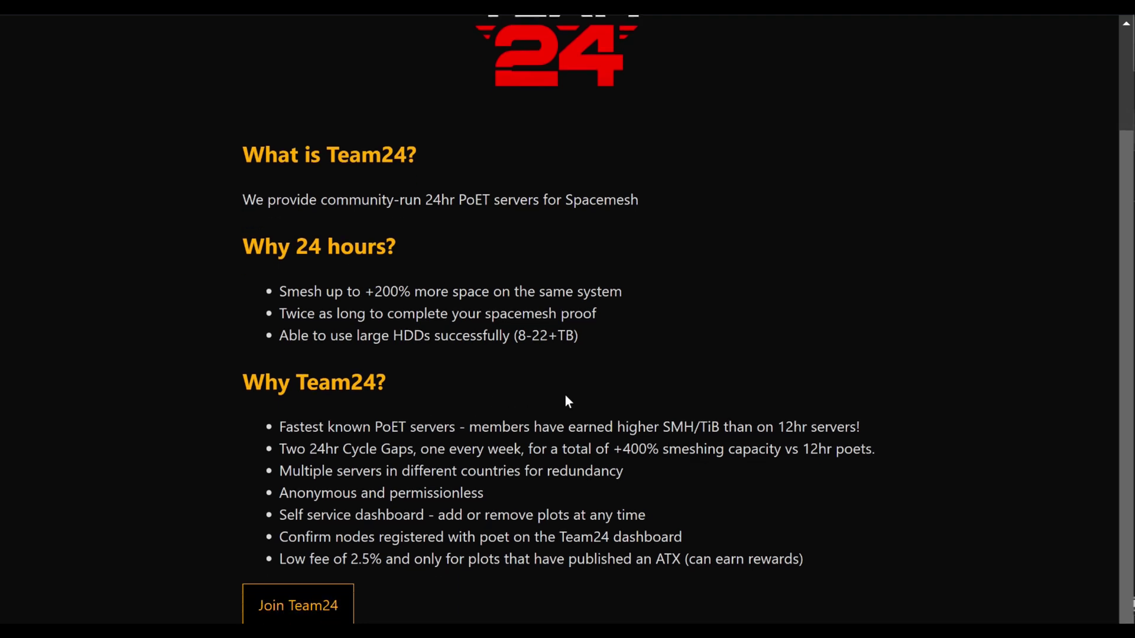
scroll(569, 402, "up", 2)
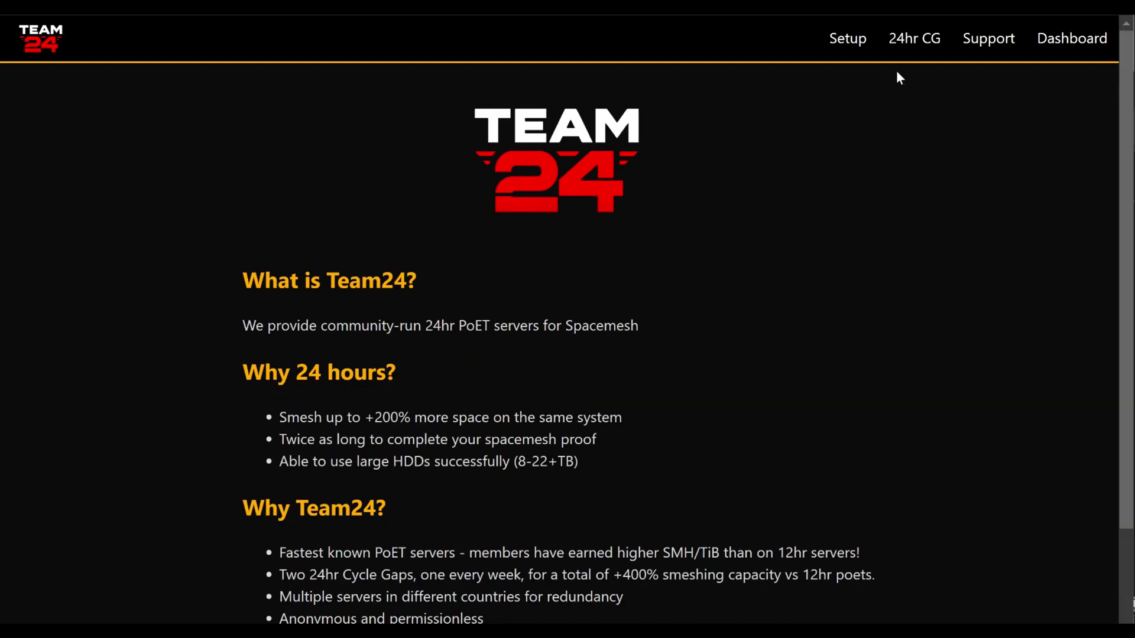
left_click(915, 41)
scroll(334, 385, "down", 5)
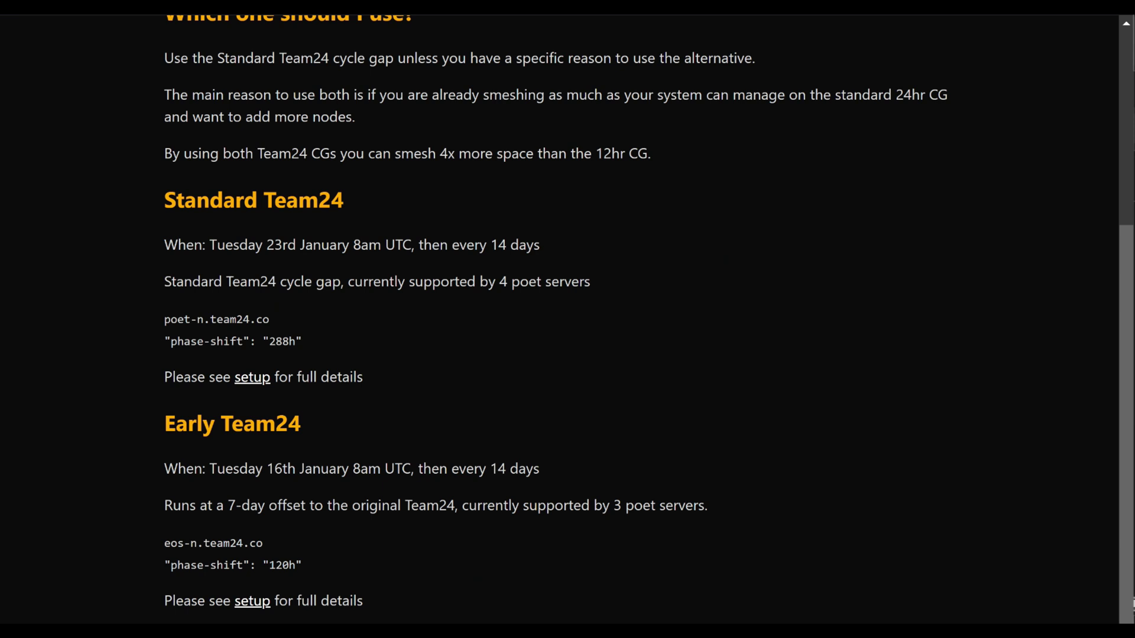
scroll(684, 122, "up", 5)
Step: On the Setup page, scroll to section 3 and show the 'Earning rewards on 12hr' steps
left_click(822, 52)
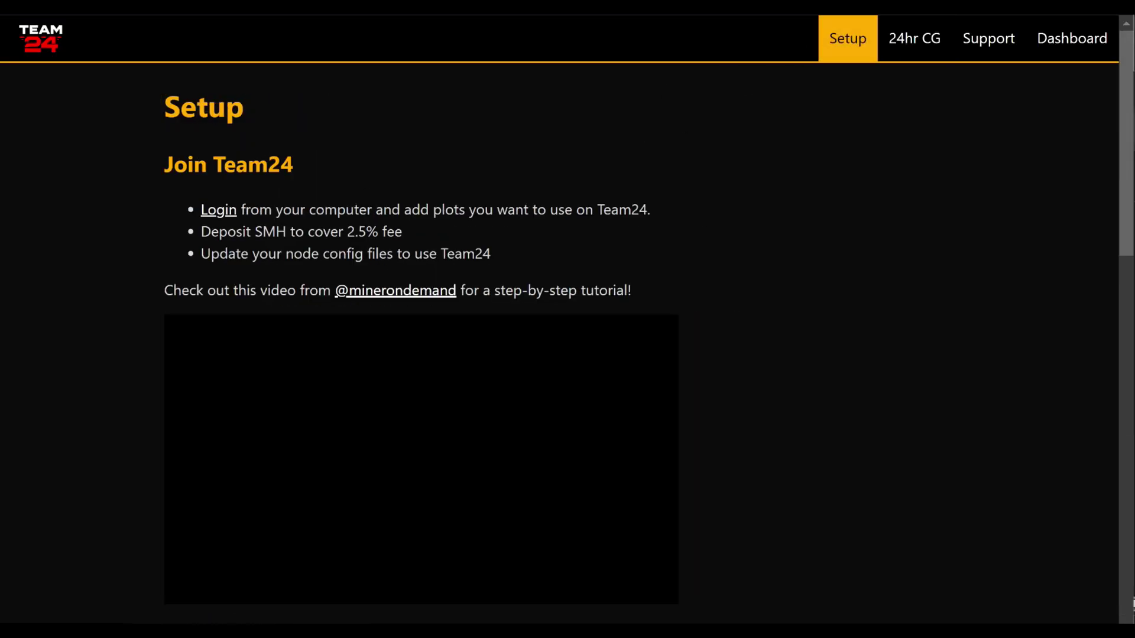
scroll(155, 275, "down", 10)
scroll(147, 278, "down", 6)
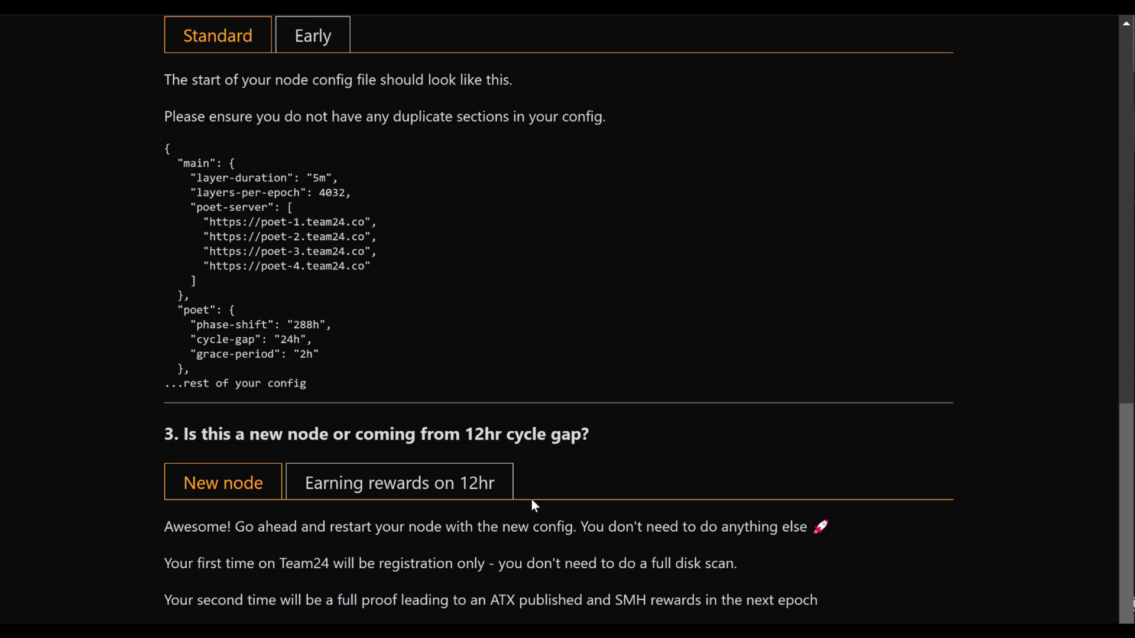
left_click(445, 483)
scroll(570, 481, "down", 7)
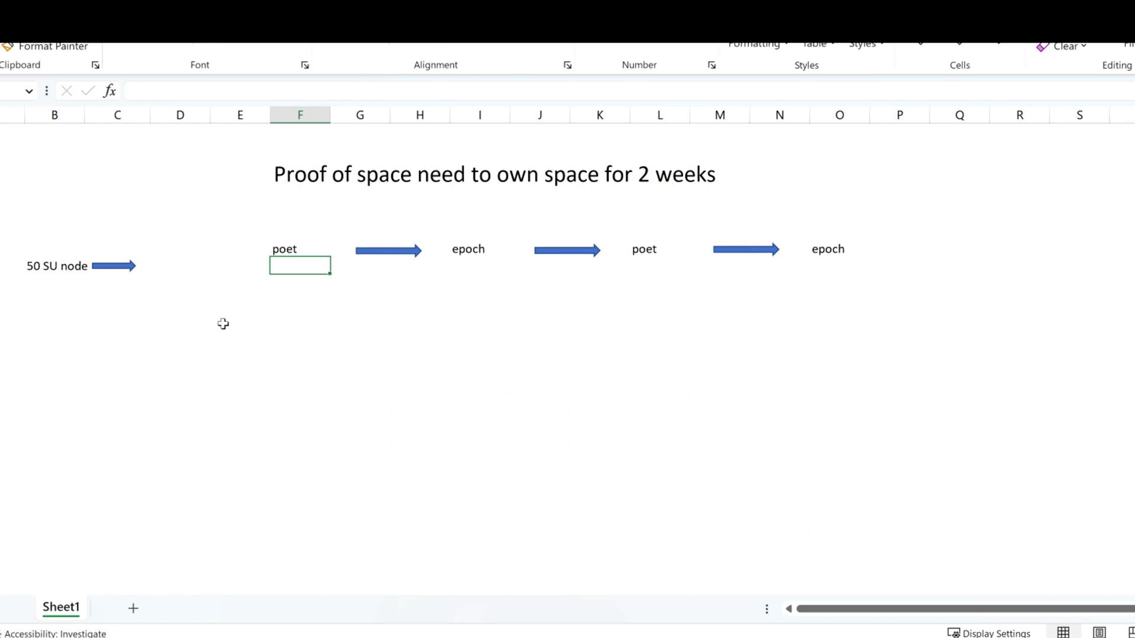
Step: Enter 100, 100, 50, 100 and 100 in columns D, F, I, L and O of the 50 SU node row
left_click(52, 269)
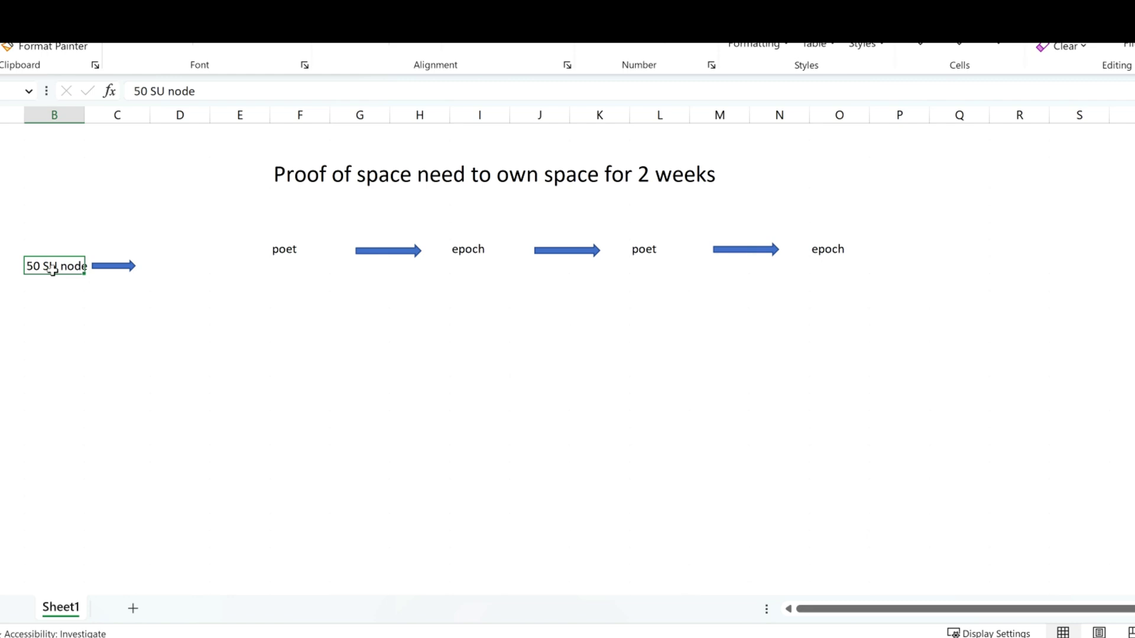
left_click(183, 264)
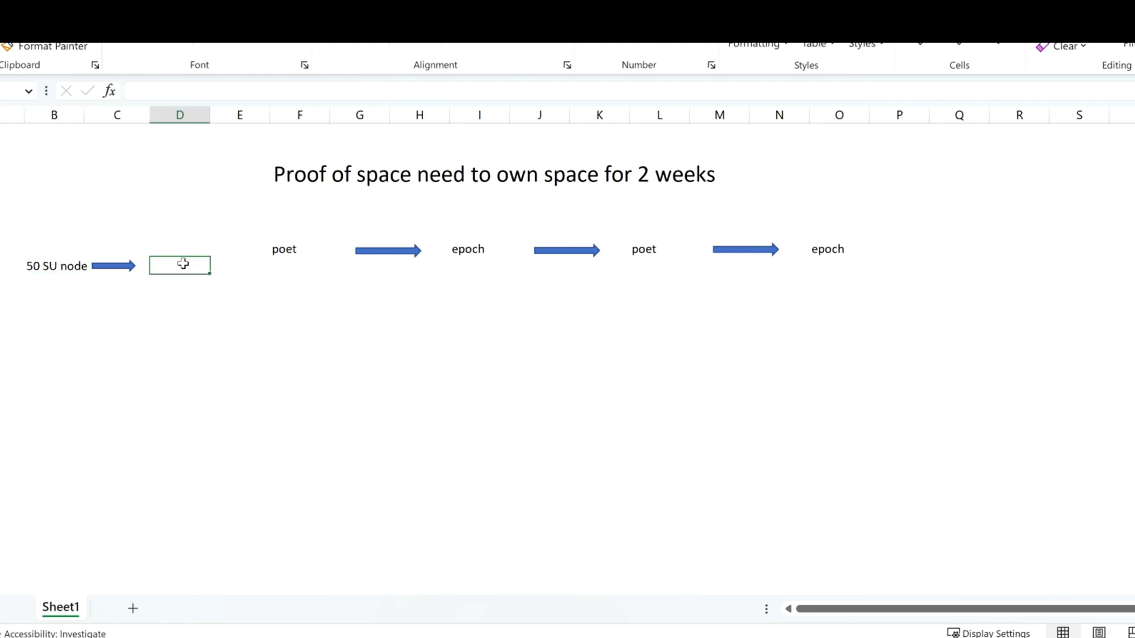
type("100")
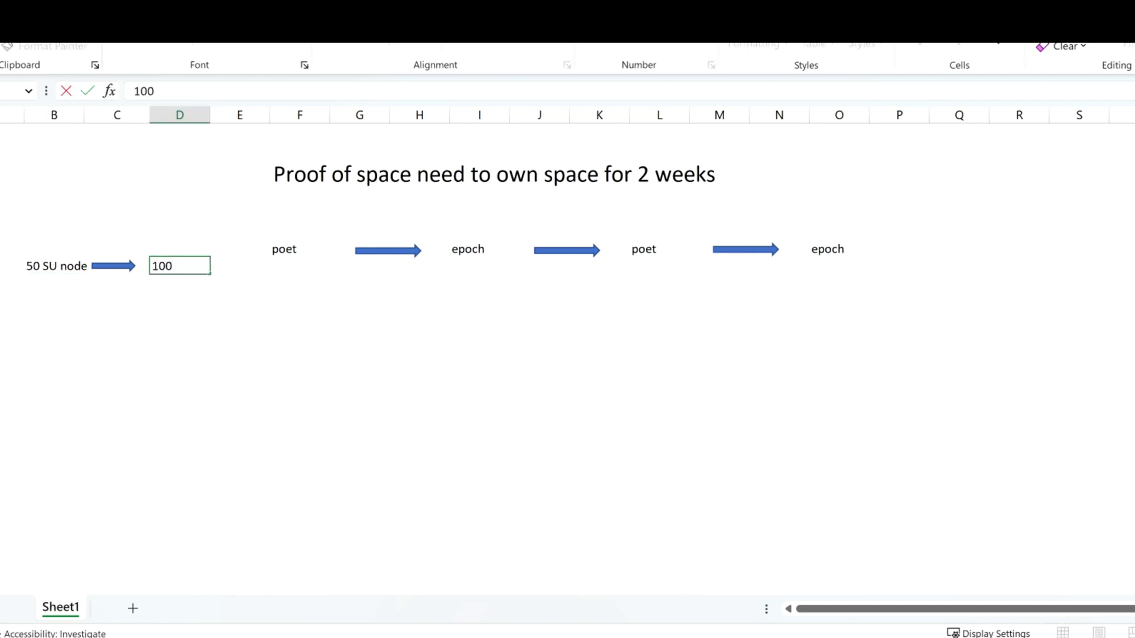
left_click(236, 267)
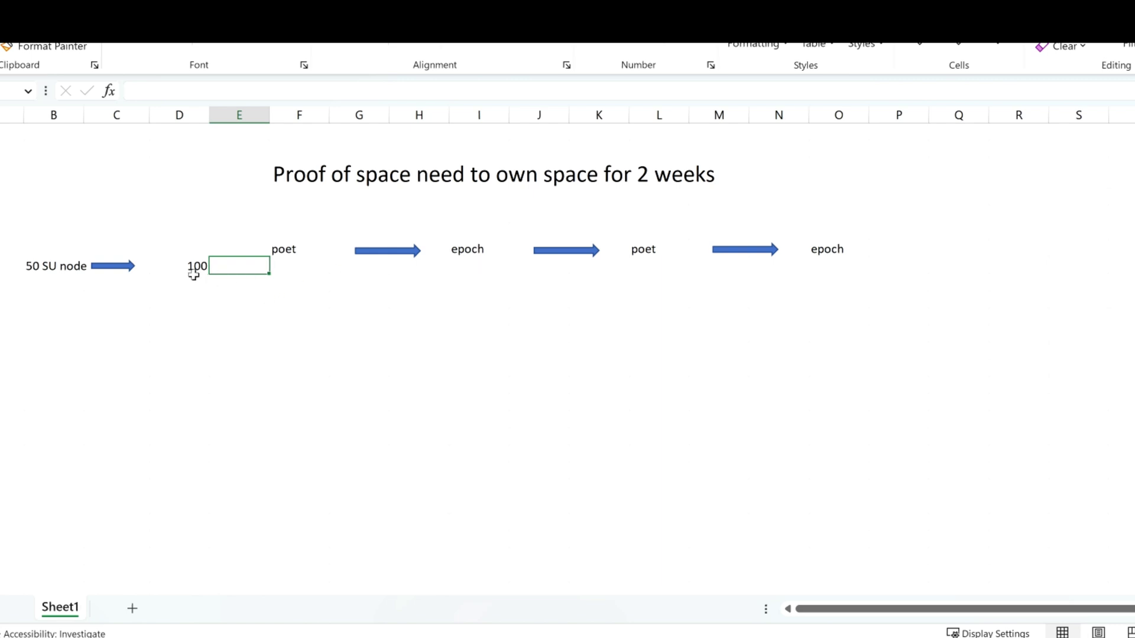
left_click(299, 264)
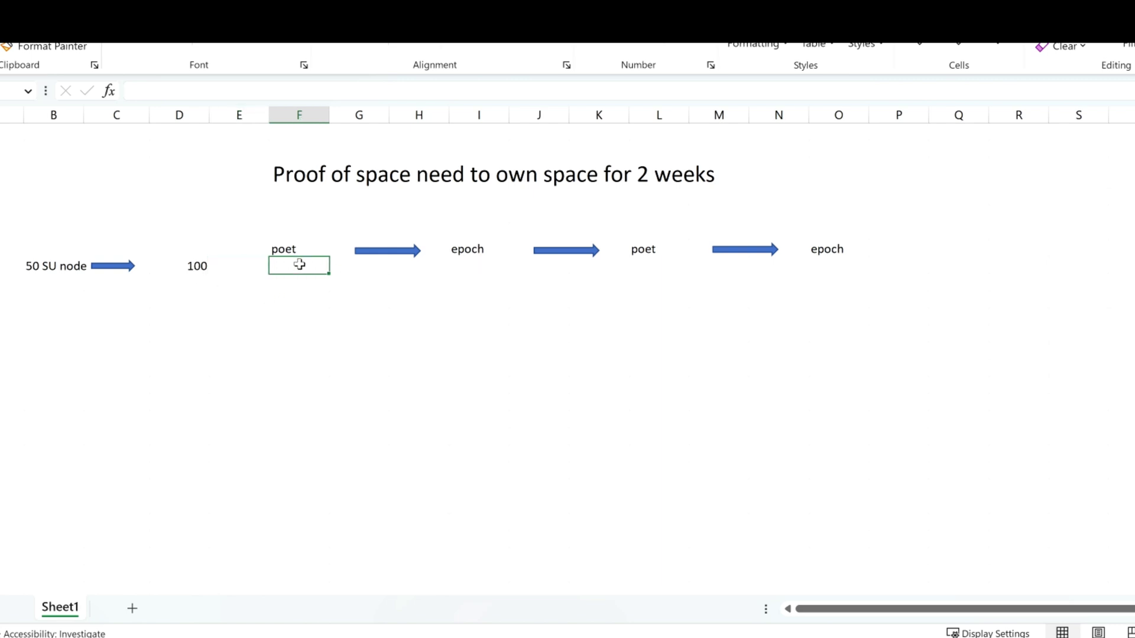
type("100")
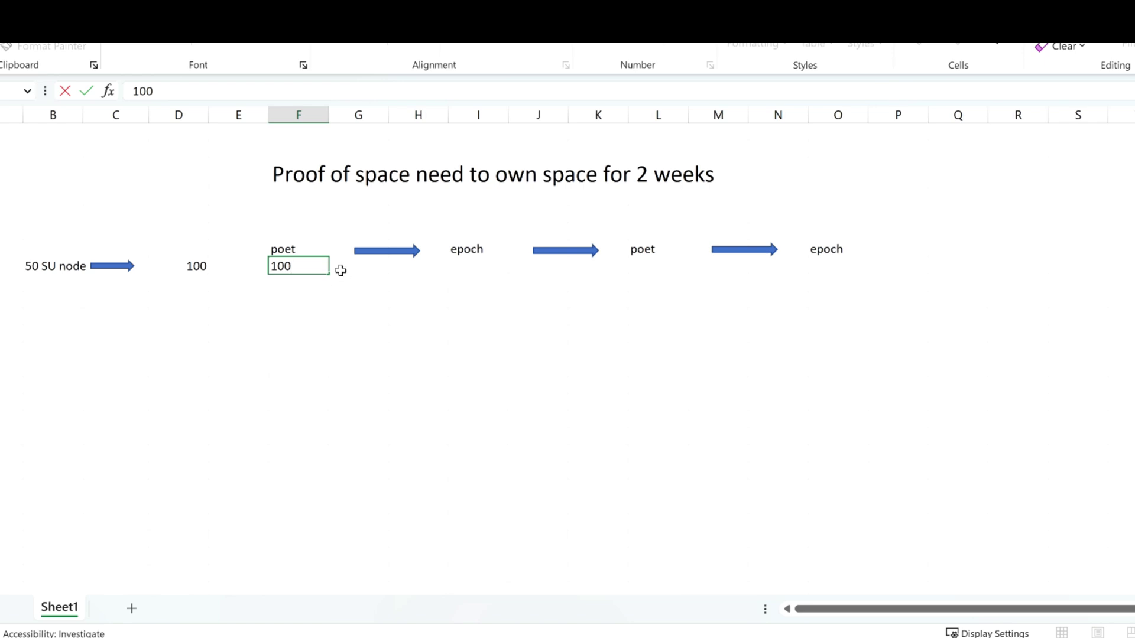
left_click(463, 264)
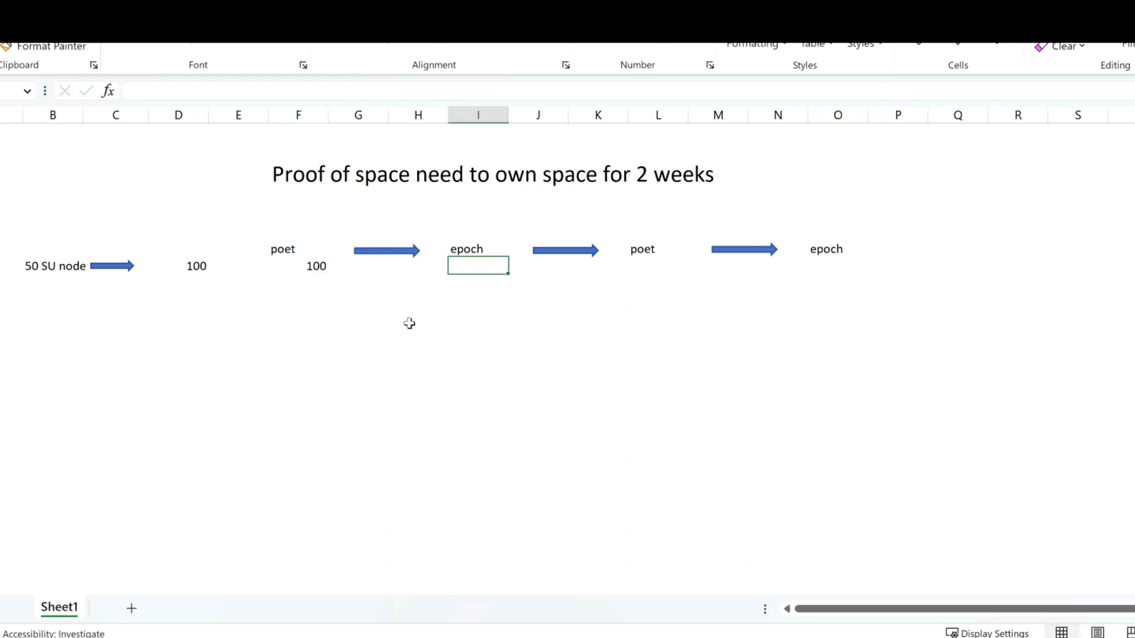
type("50")
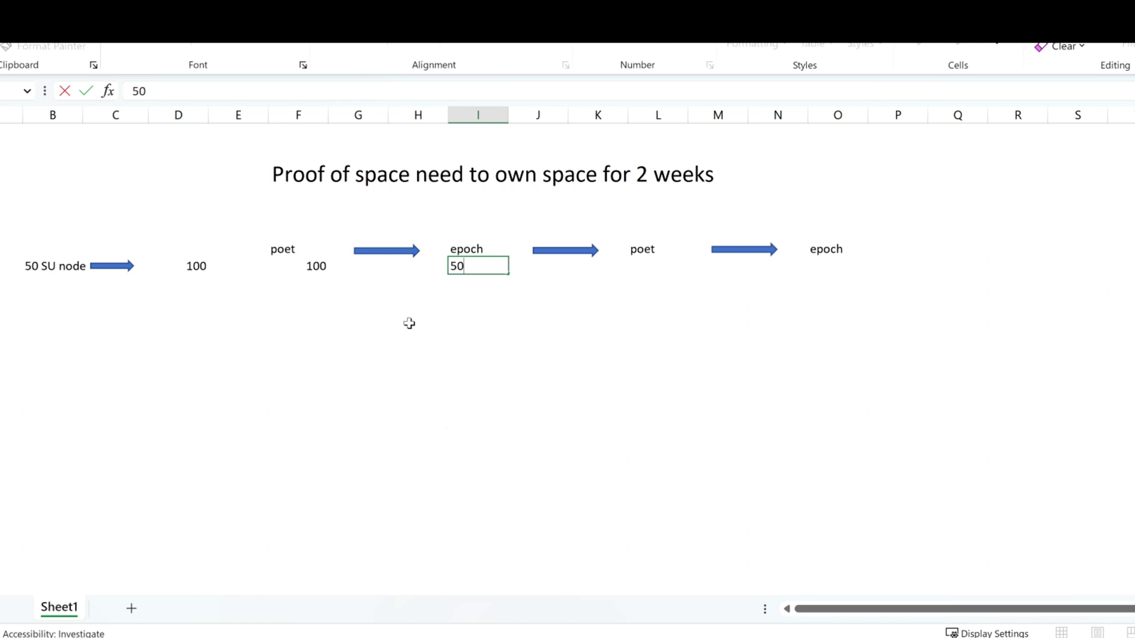
left_click(648, 267)
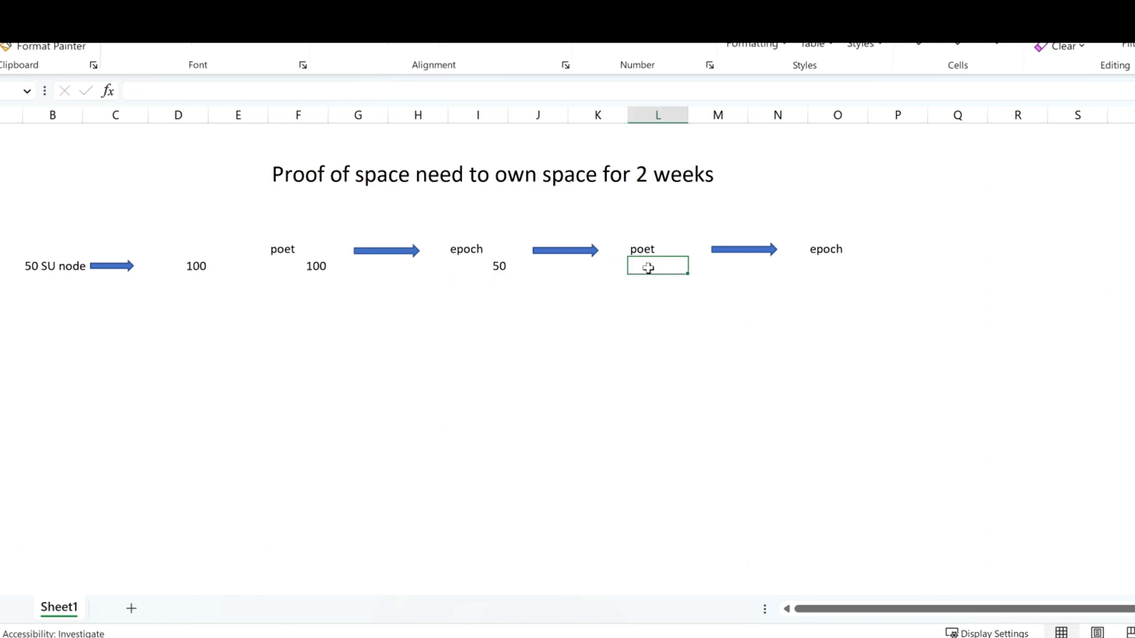
type("100")
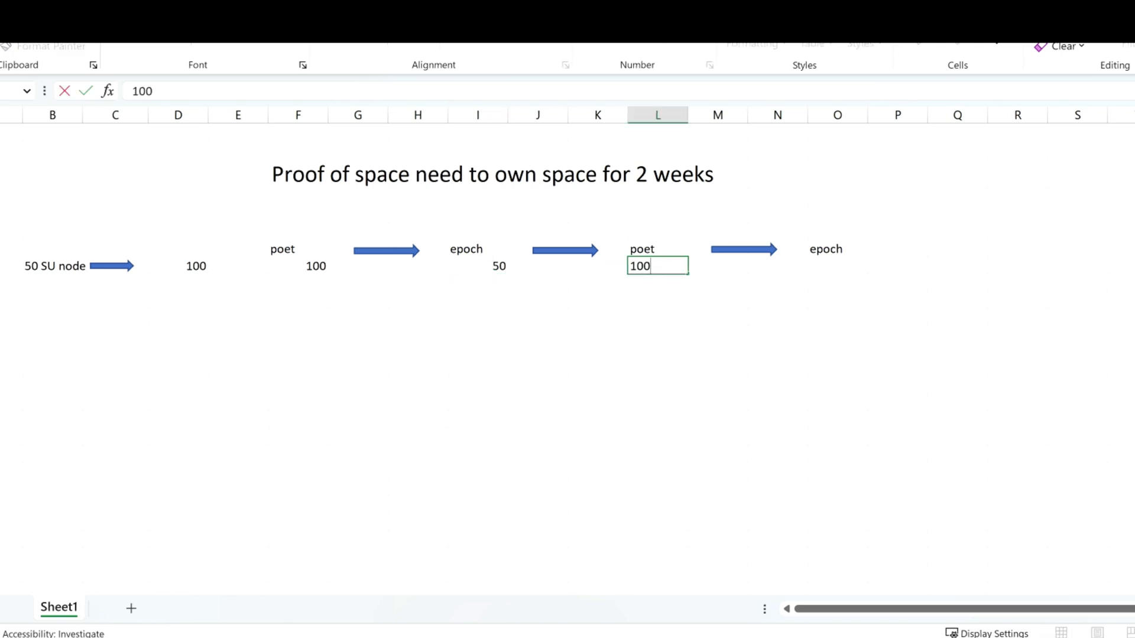
left_click(840, 263)
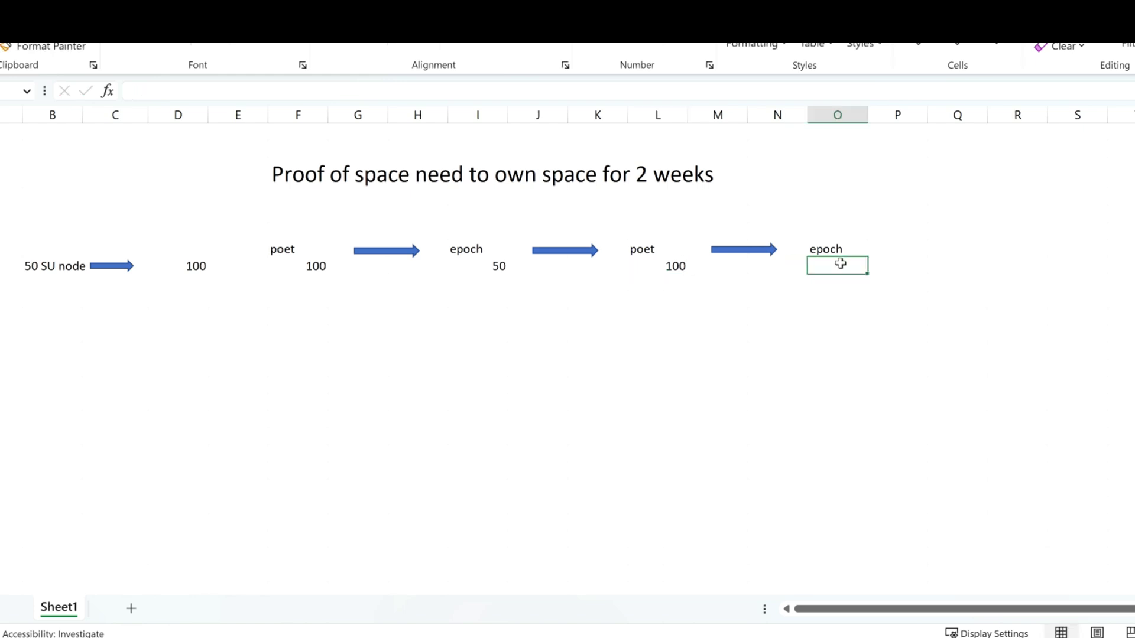
type("100")
left_click(882, 278)
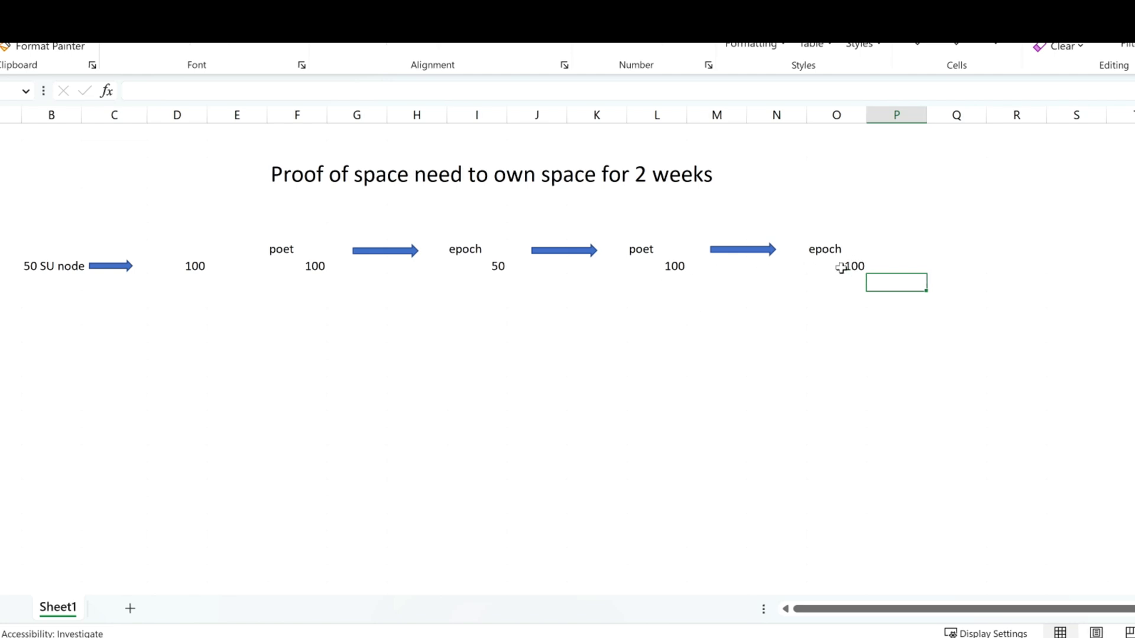
Step: Start a new '50 SU' row below the timeline with 200, 100 and 50 in columns D, F and I
left_click(61, 337)
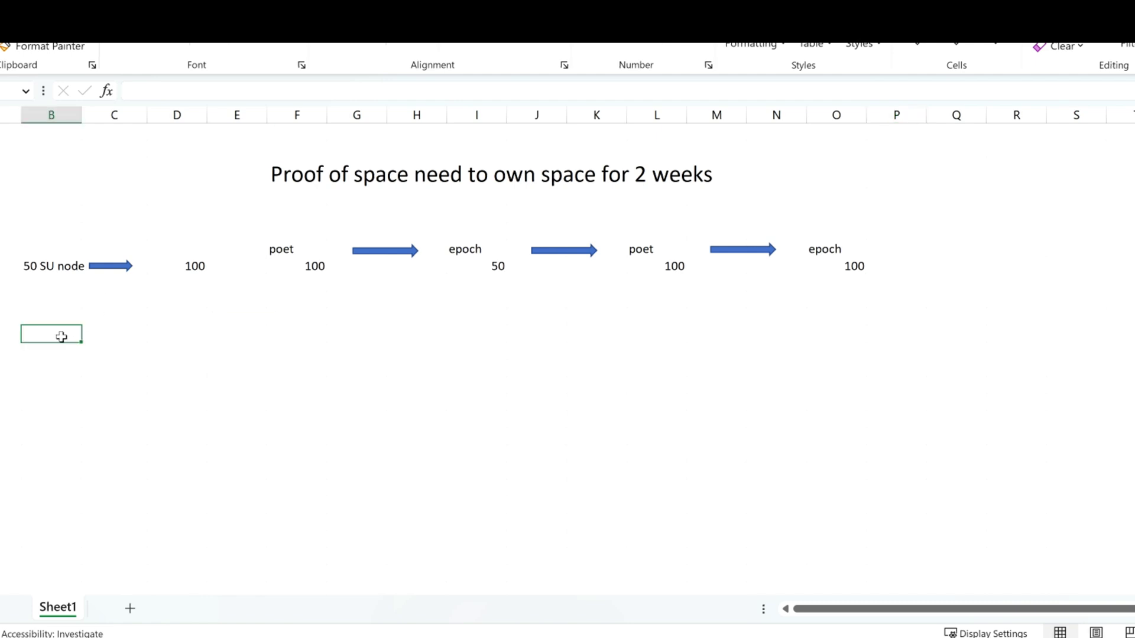
type("50 SU")
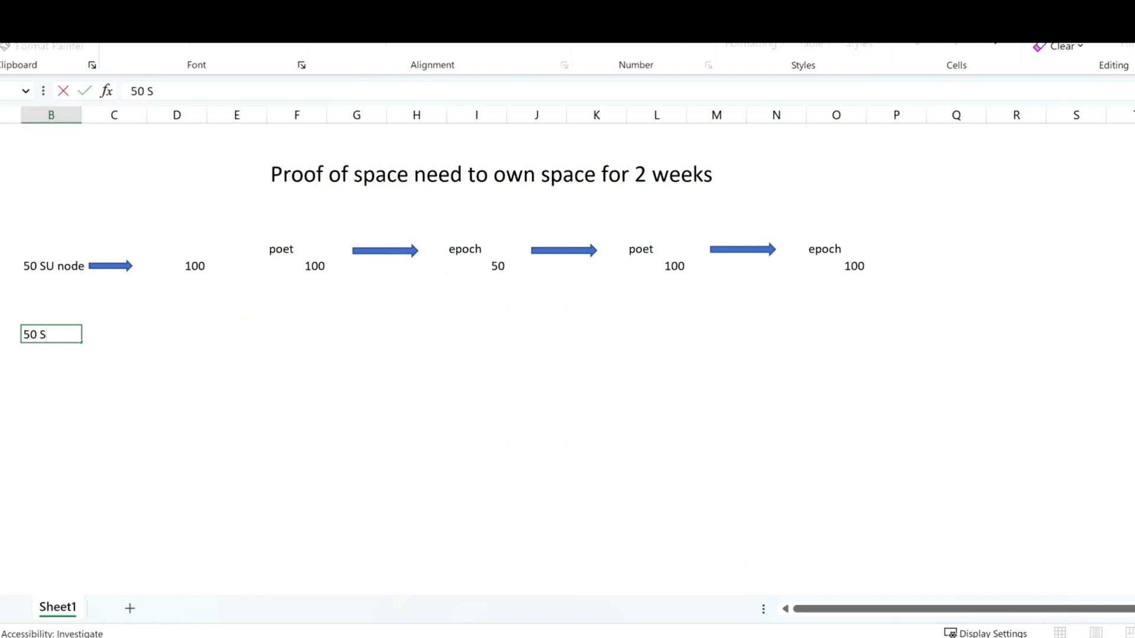
left_click(182, 332)
type("200")
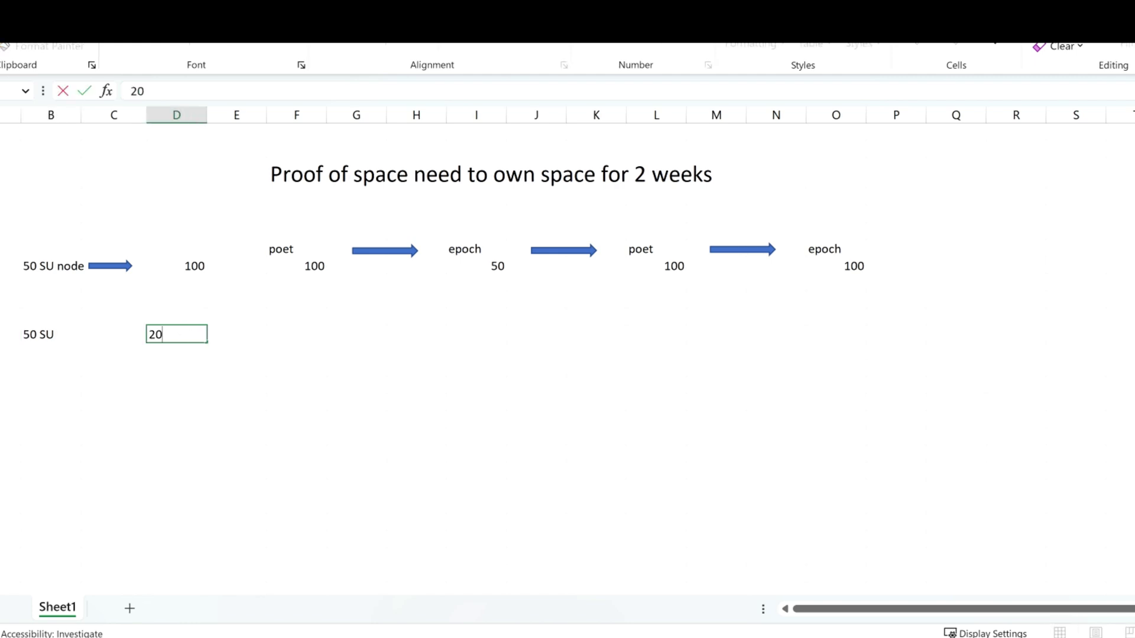
left_click(287, 251)
left_click(256, 333)
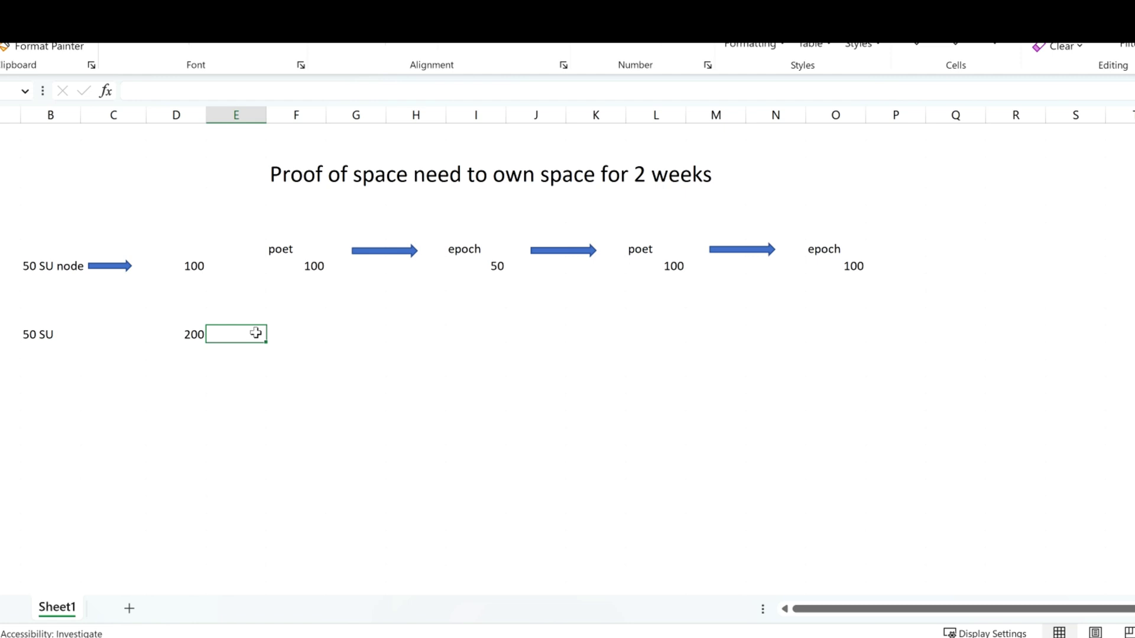
left_click(287, 333)
type("100")
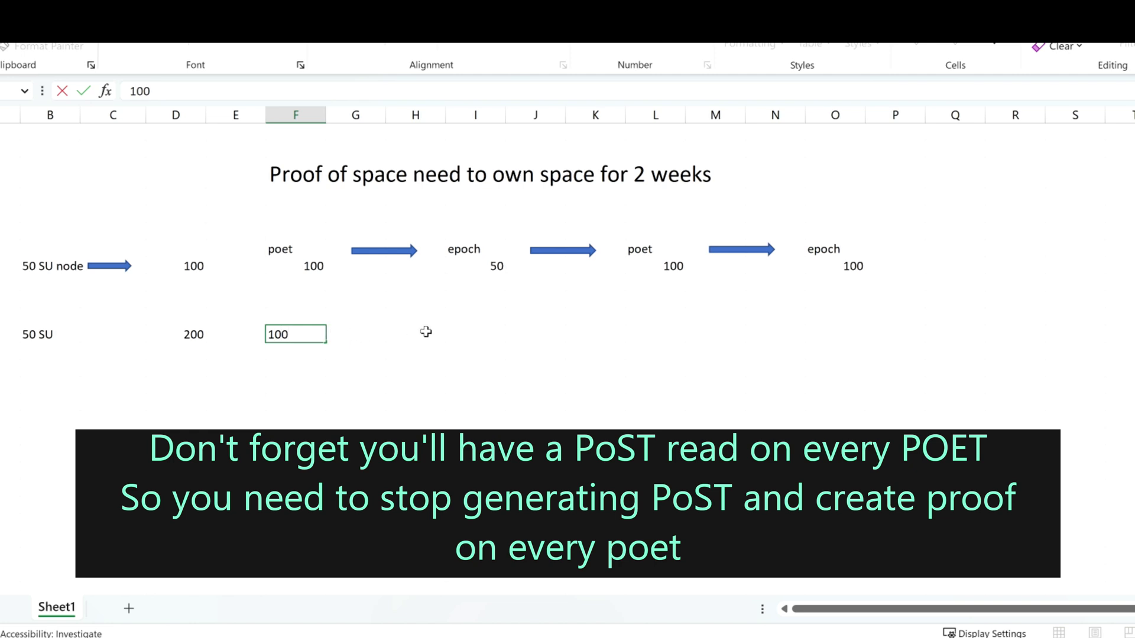
left_click(462, 332)
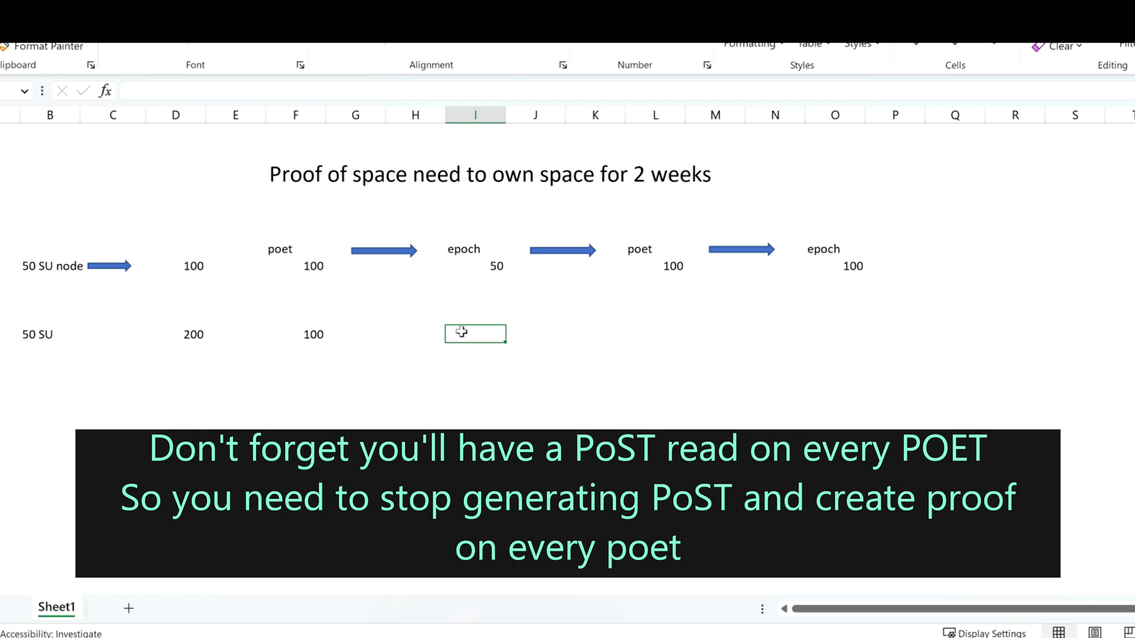
type("50")
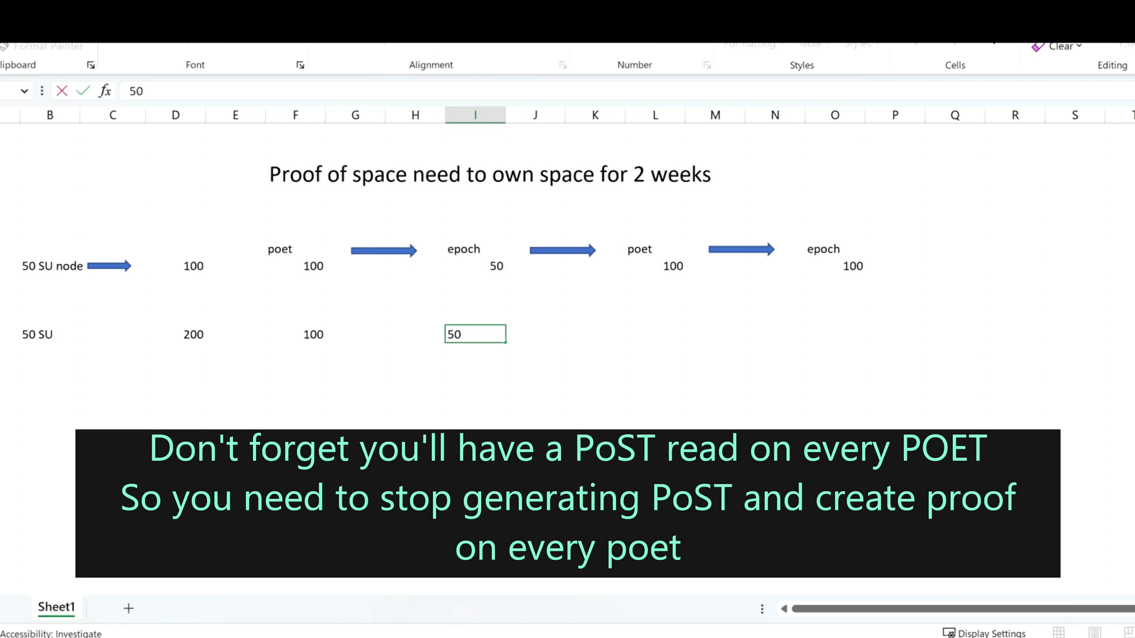
left_click(308, 335)
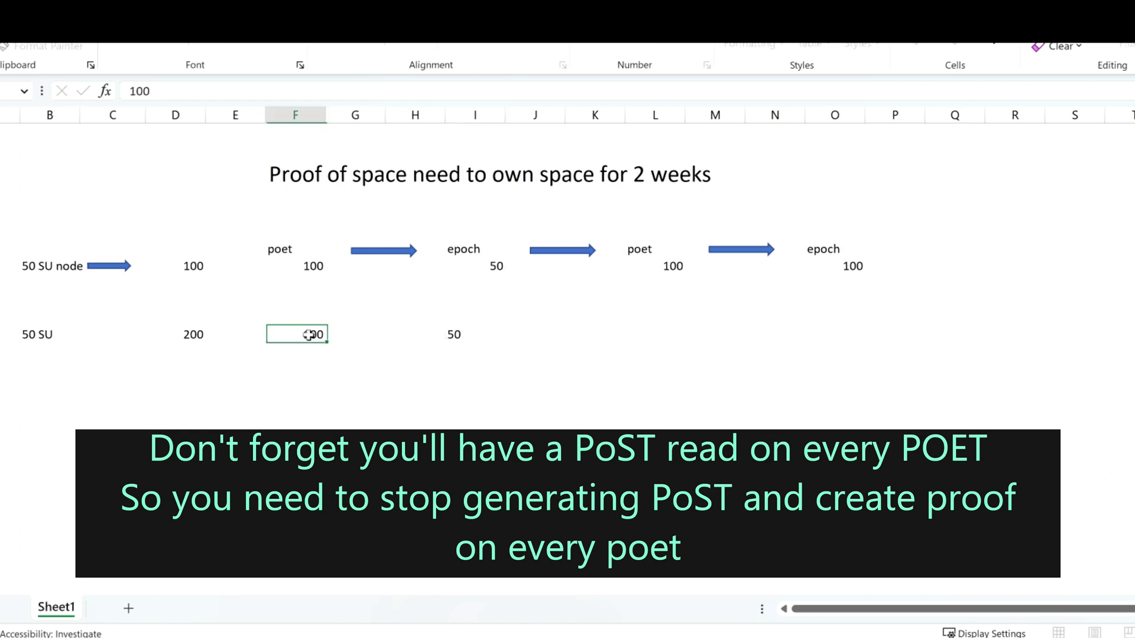
Step: Fill columns L, O, Q and S of the new 50 SU row with 200, 100, 200 and 200
left_click(638, 335)
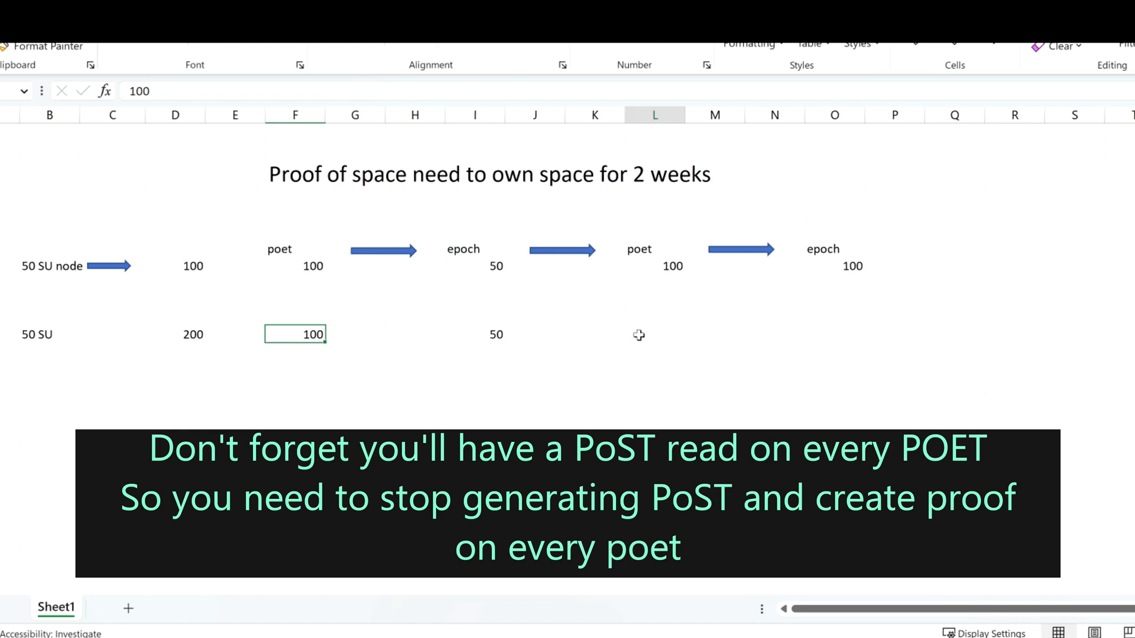
left_click(515, 334)
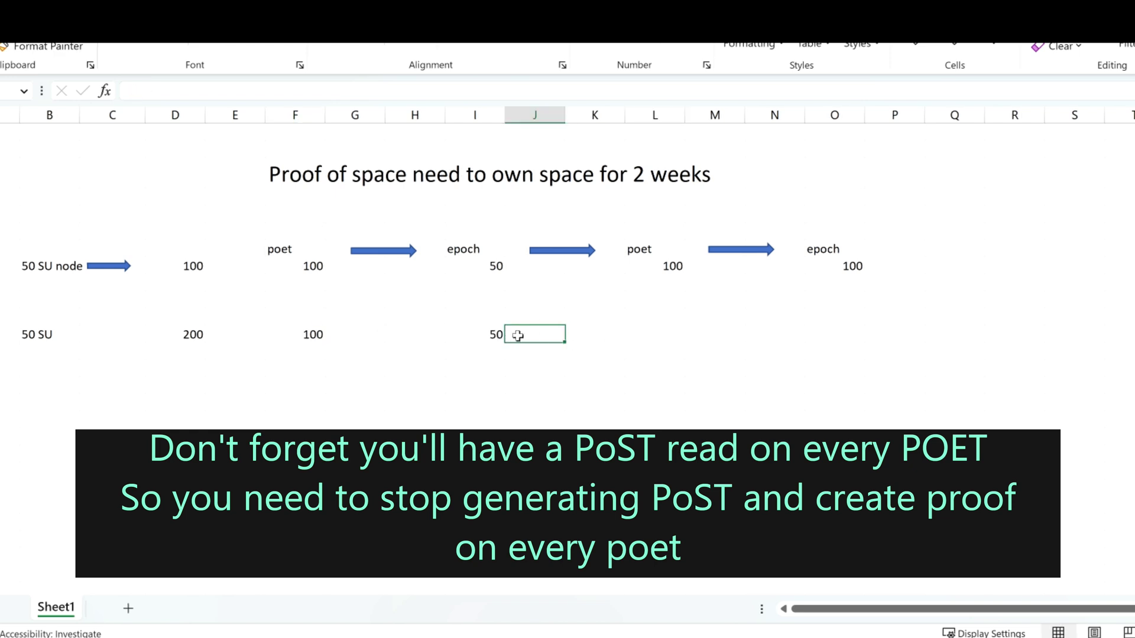
left_click(592, 335)
left_click(642, 334)
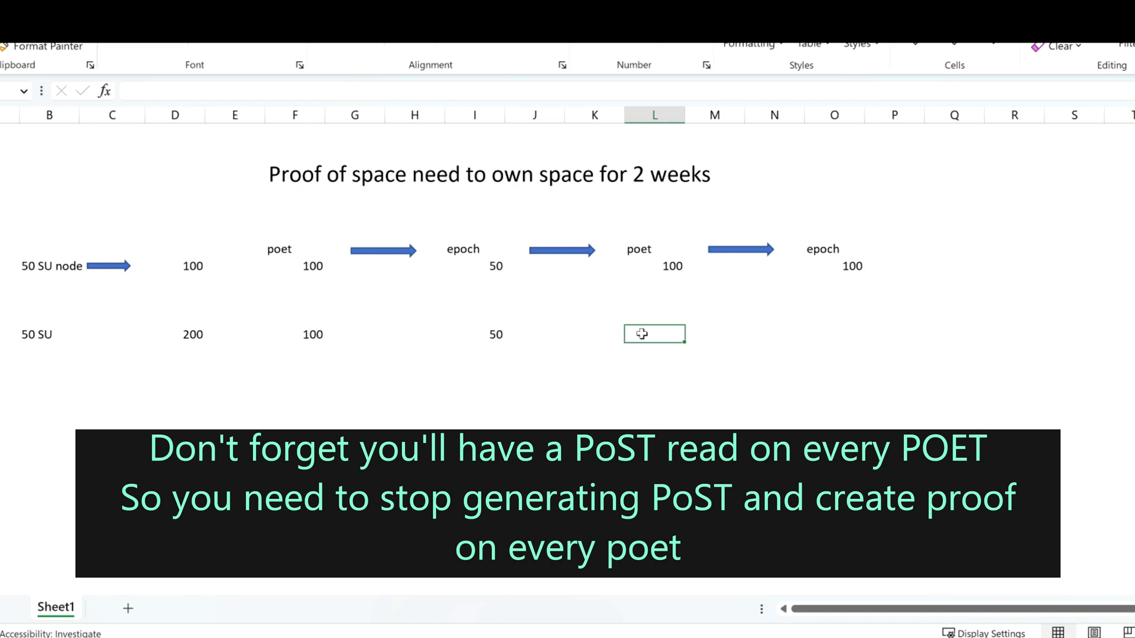
type("200")
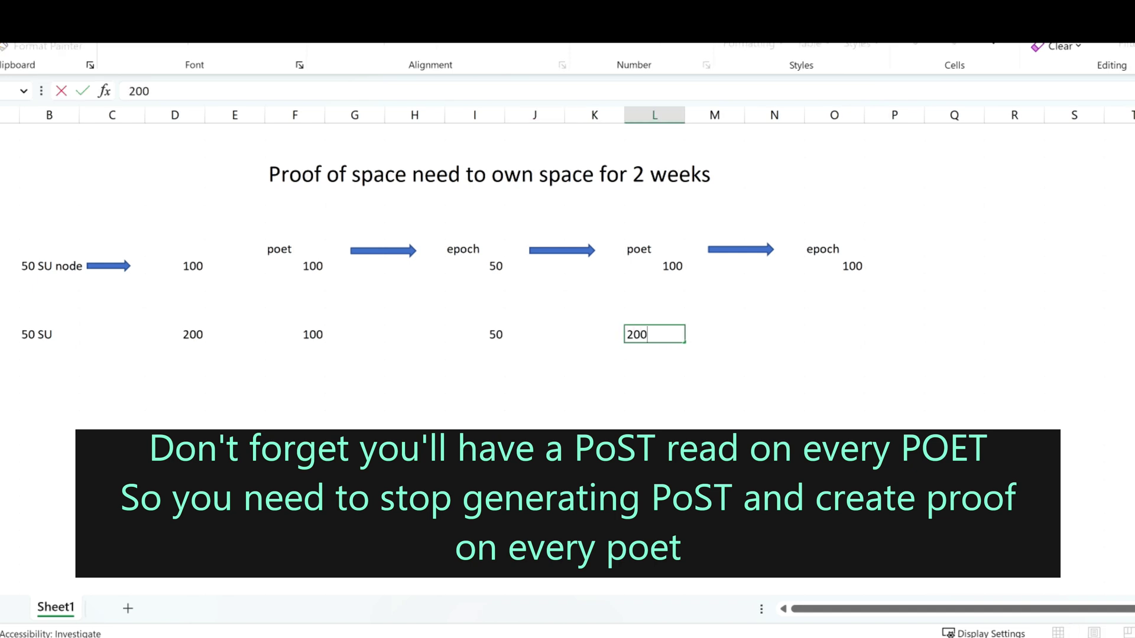
left_click(822, 334)
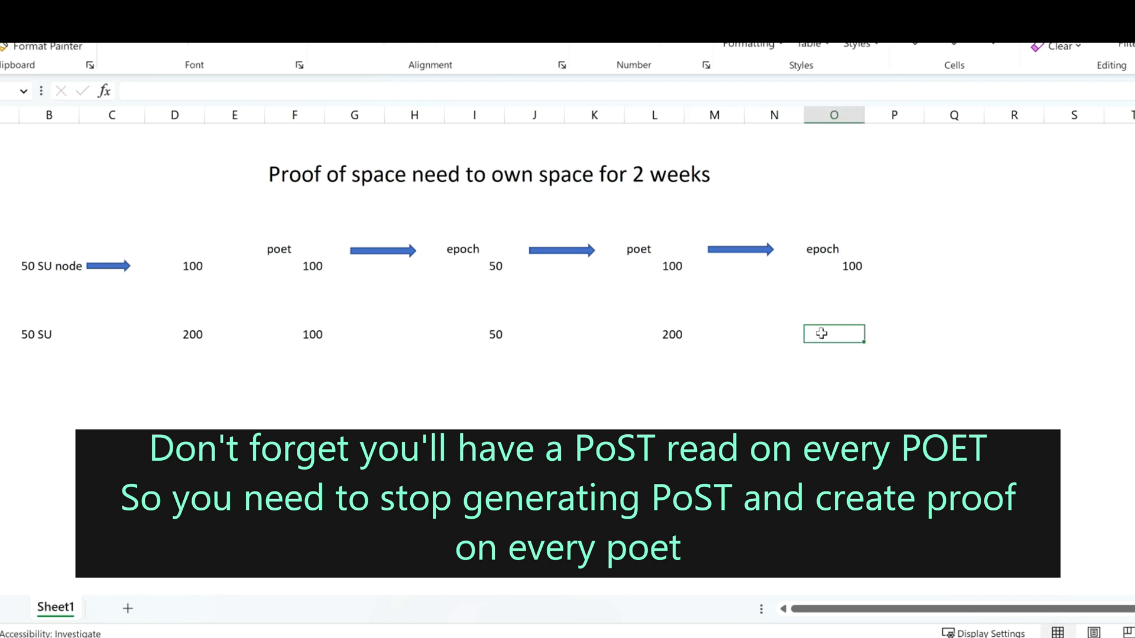
type("100")
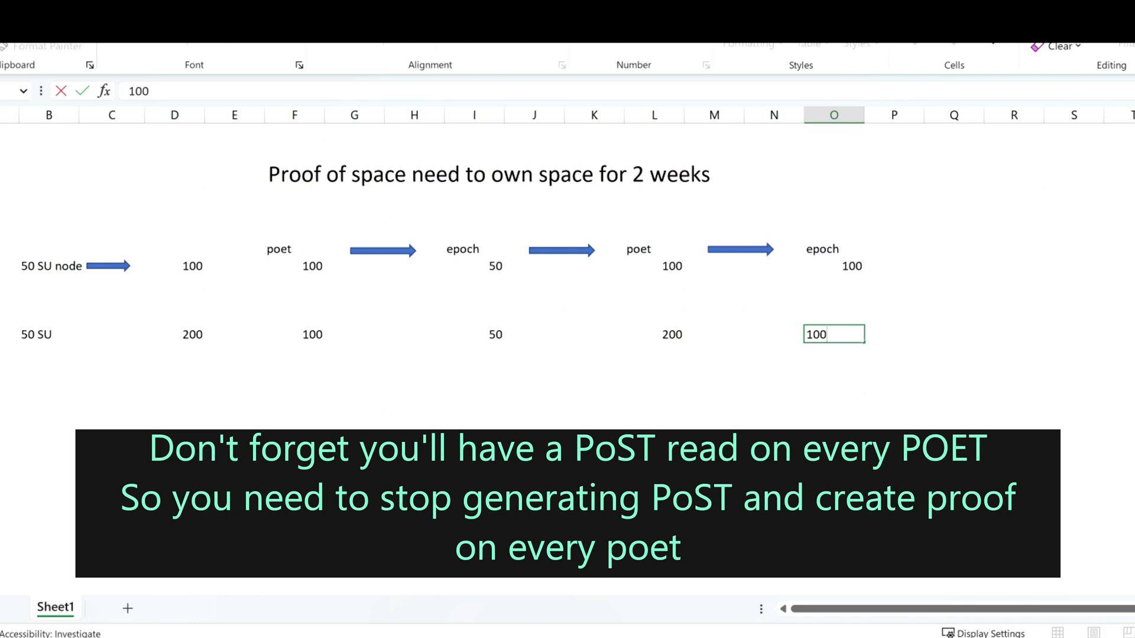
left_click(961, 335)
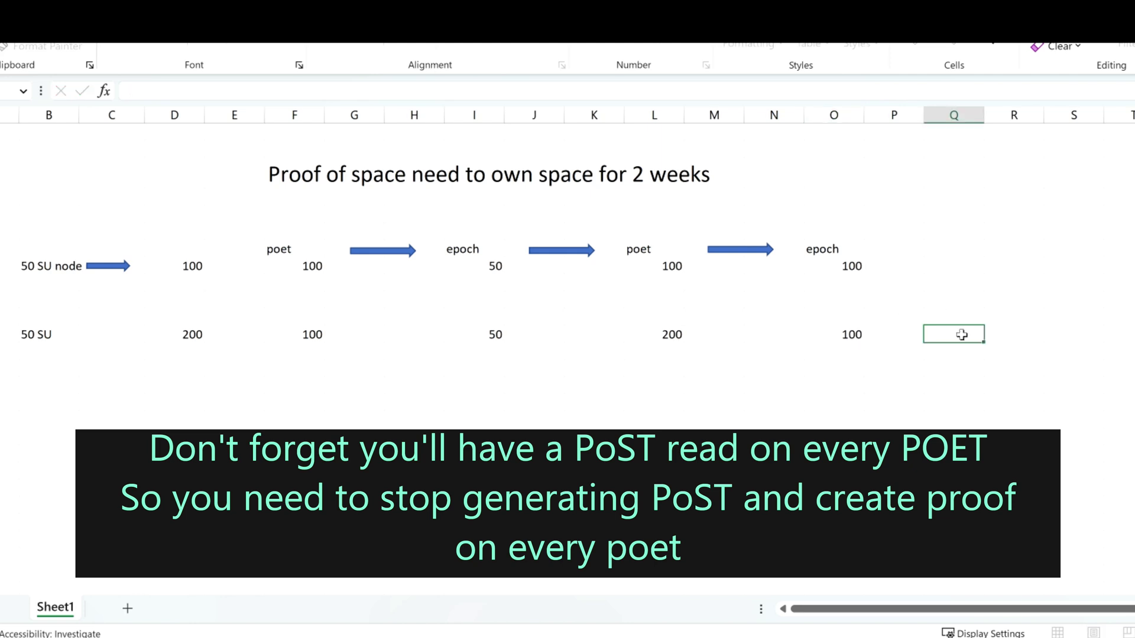
type("200")
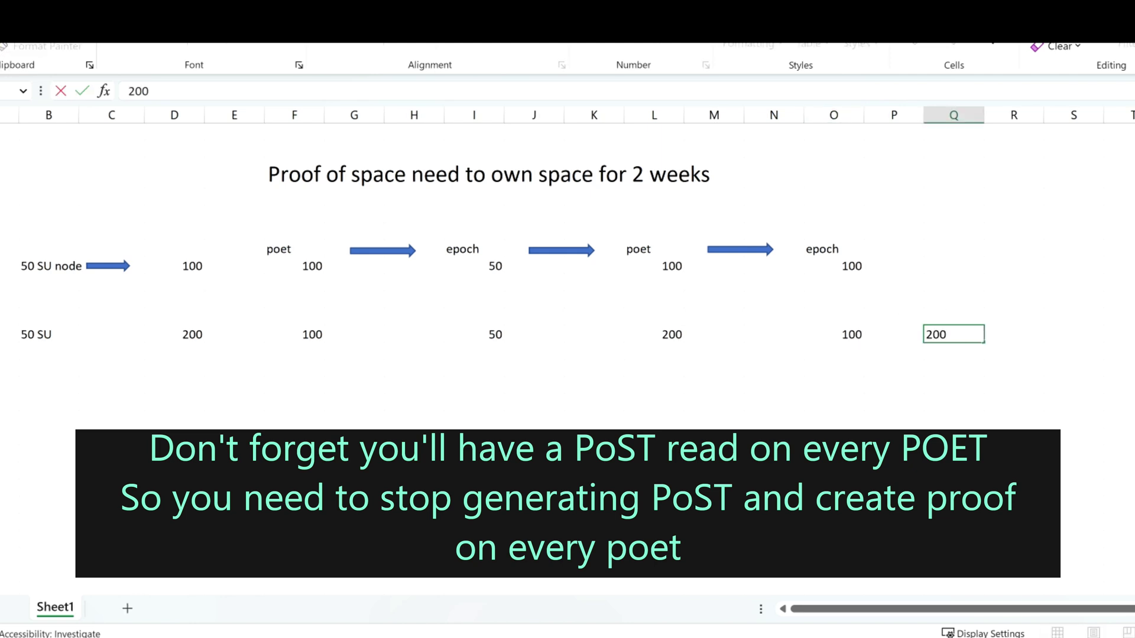
left_click(1074, 333)
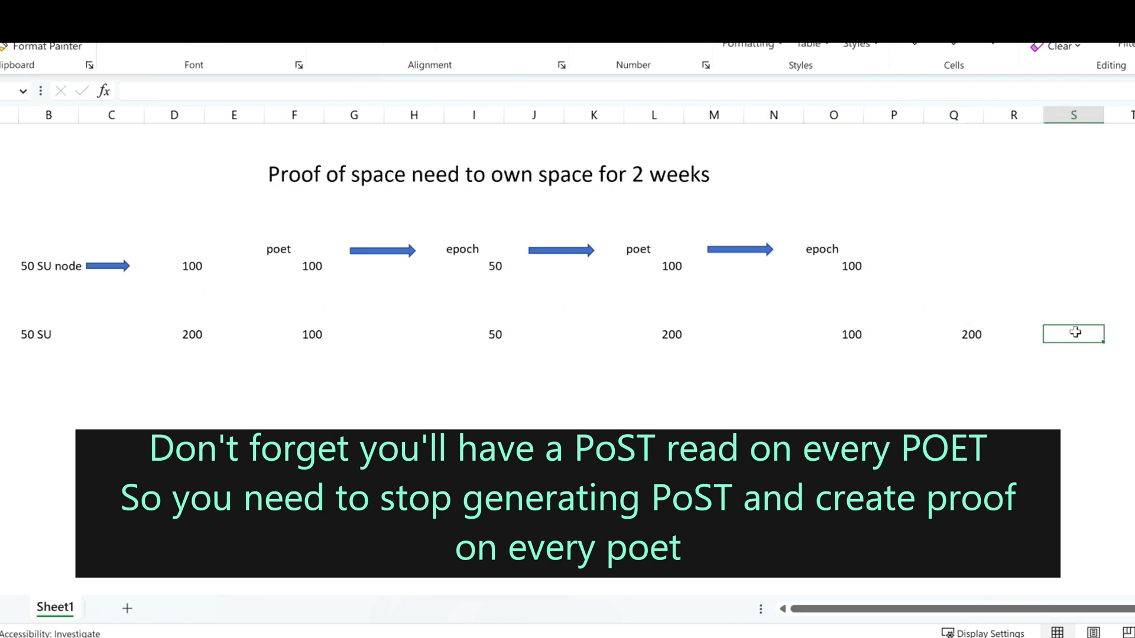
type("200")
left_click(982, 368)
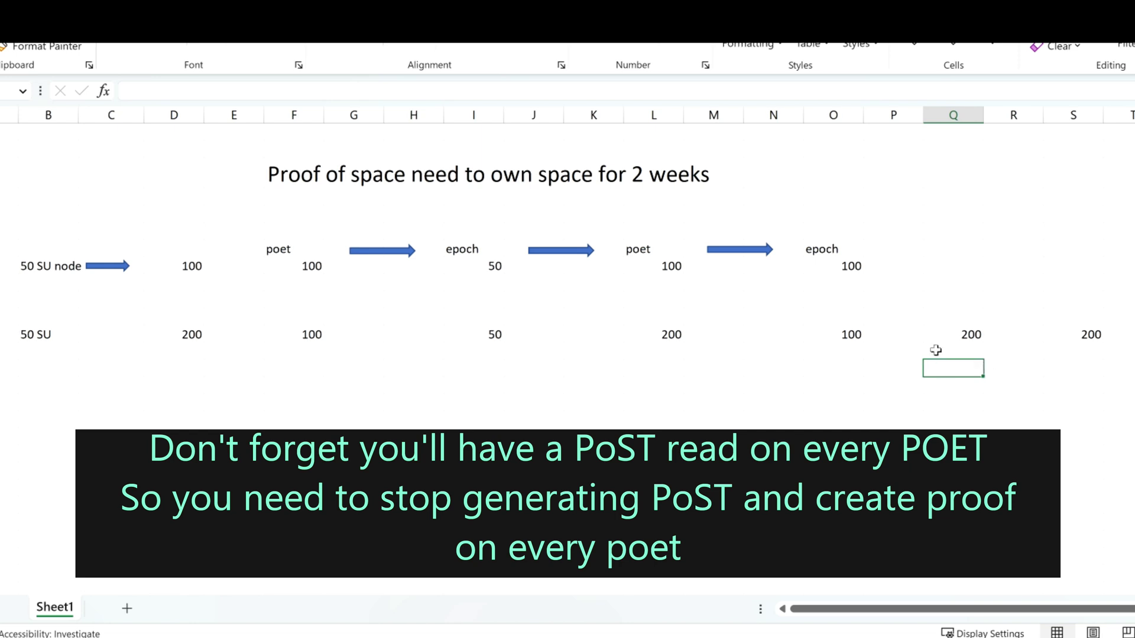
Step: Copy the poet heading above column Q and the epoch heading above column S
left_click(642, 245)
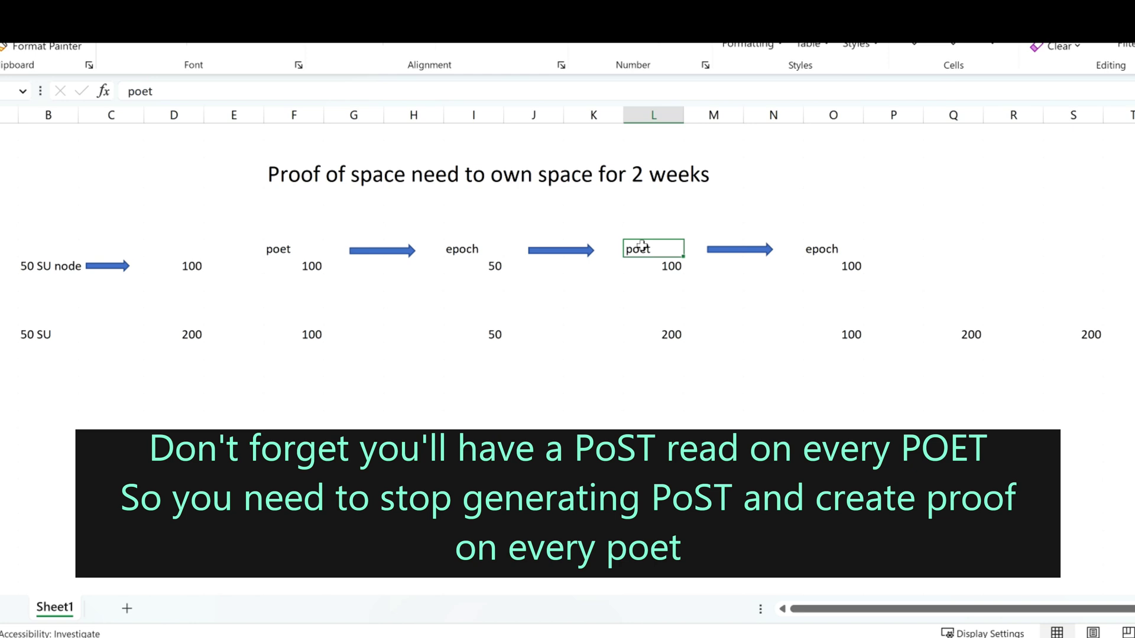
key("ctrl+c")
left_click(955, 246)
key("ctrl+v")
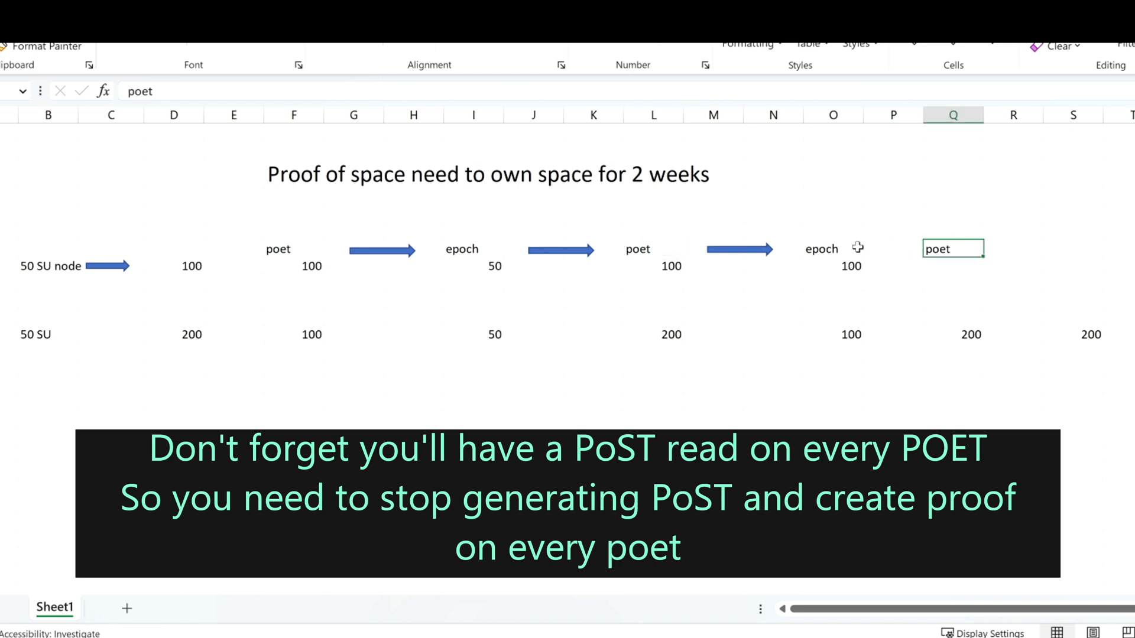
left_click(857, 247)
key("ctrl+c")
left_click(1080, 248)
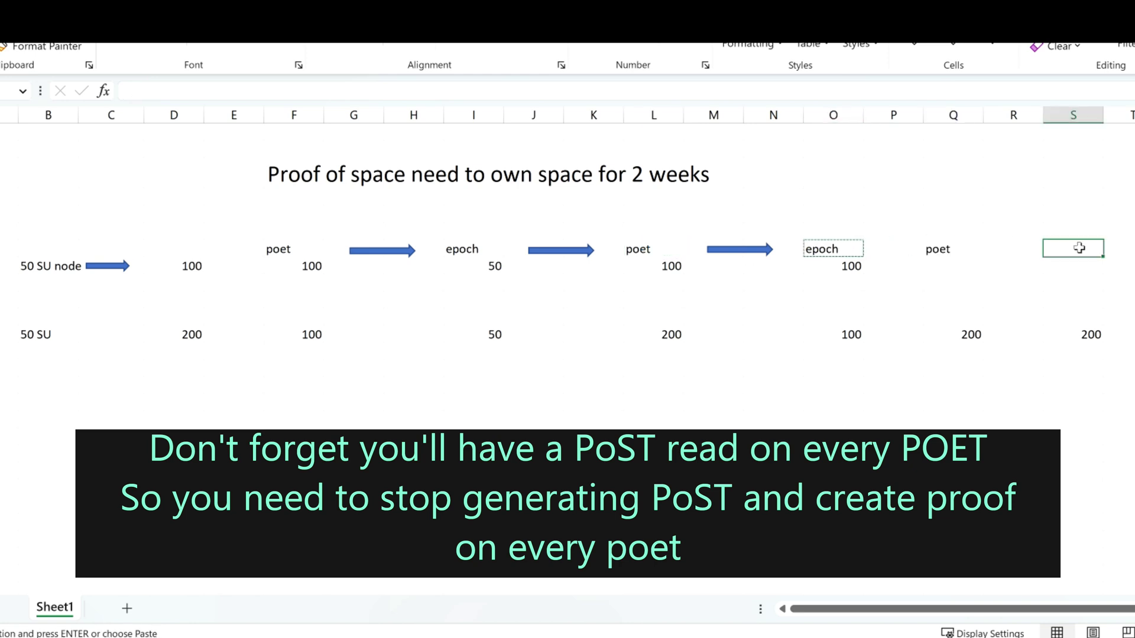
key("Return")
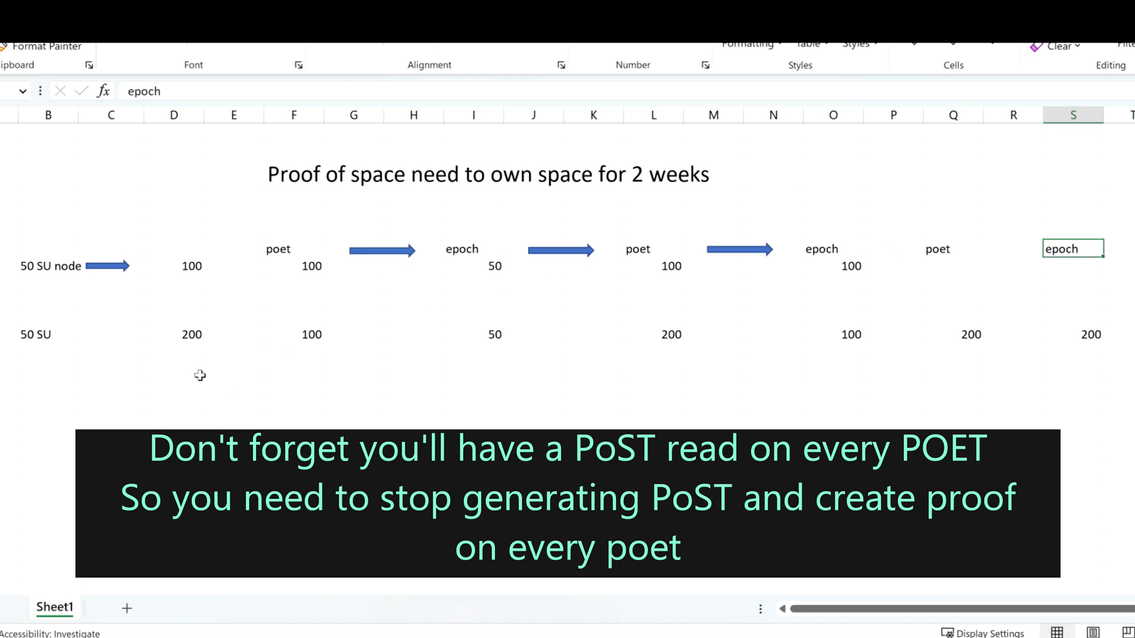
Step: Walk through the 50 SU row values: 200, 100, 50, 200, 100, 200, 200
left_click(44, 336)
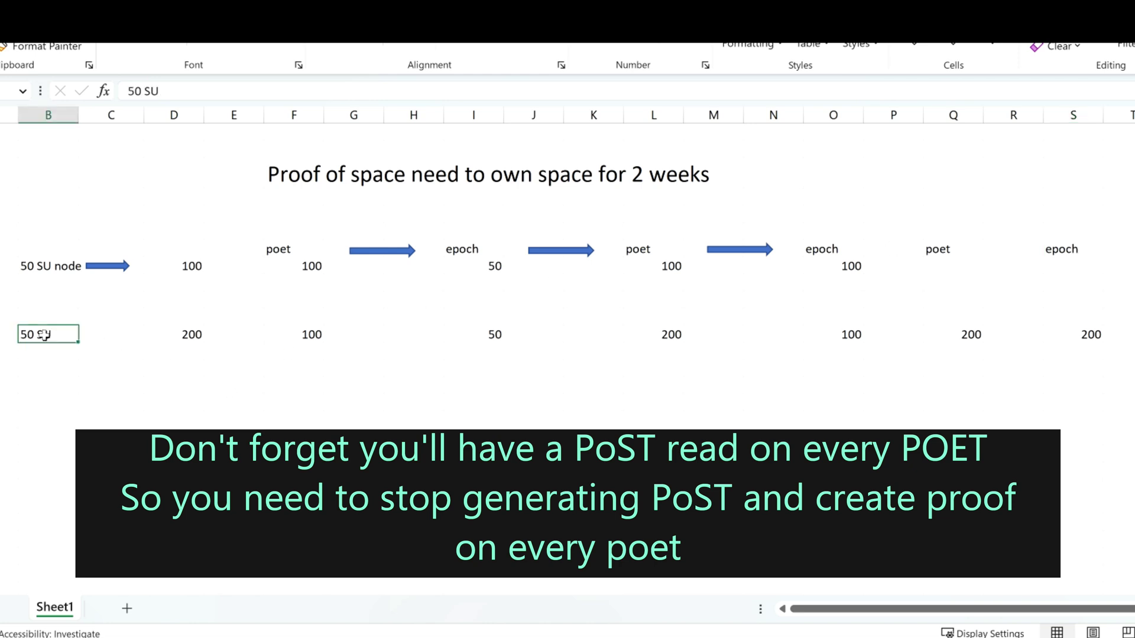
left_click(187, 337)
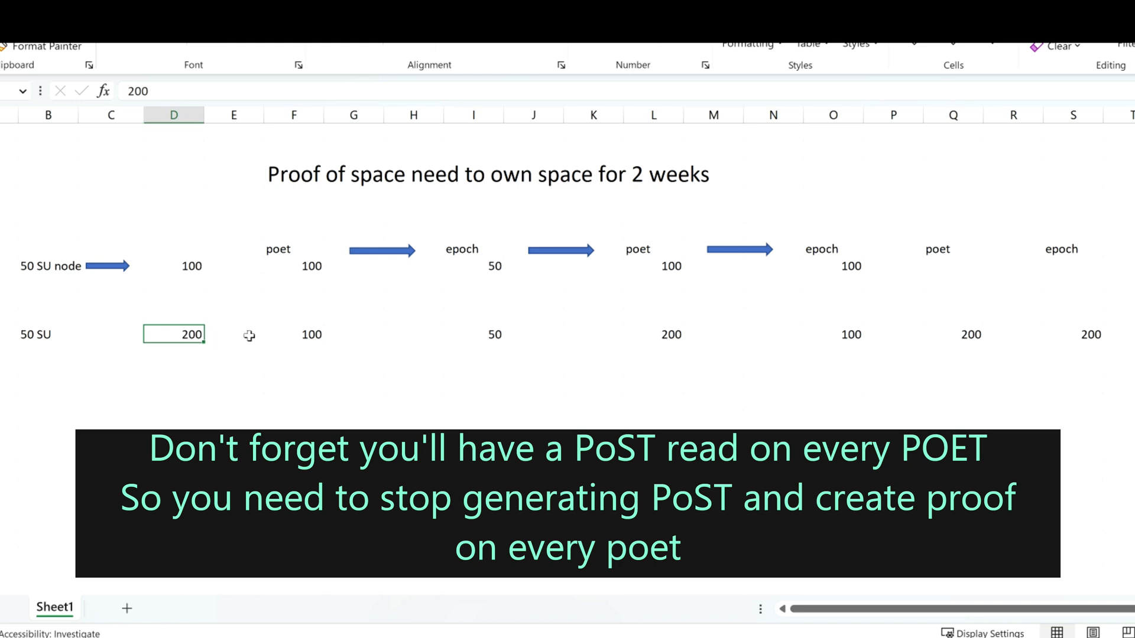
left_click(286, 336)
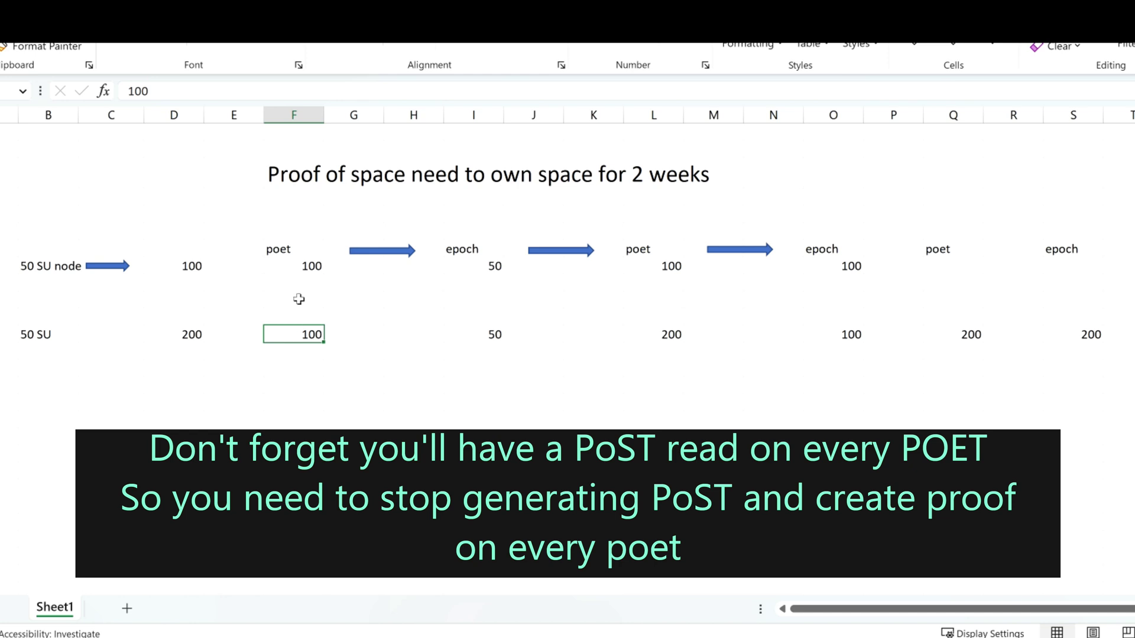
left_click(485, 337)
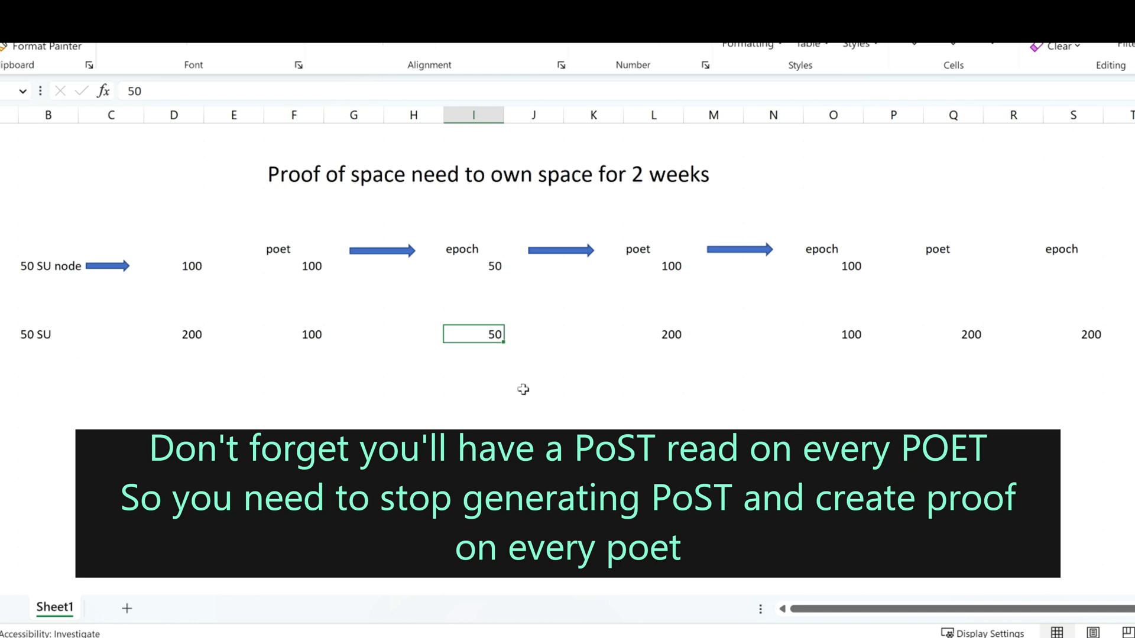
left_click(647, 335)
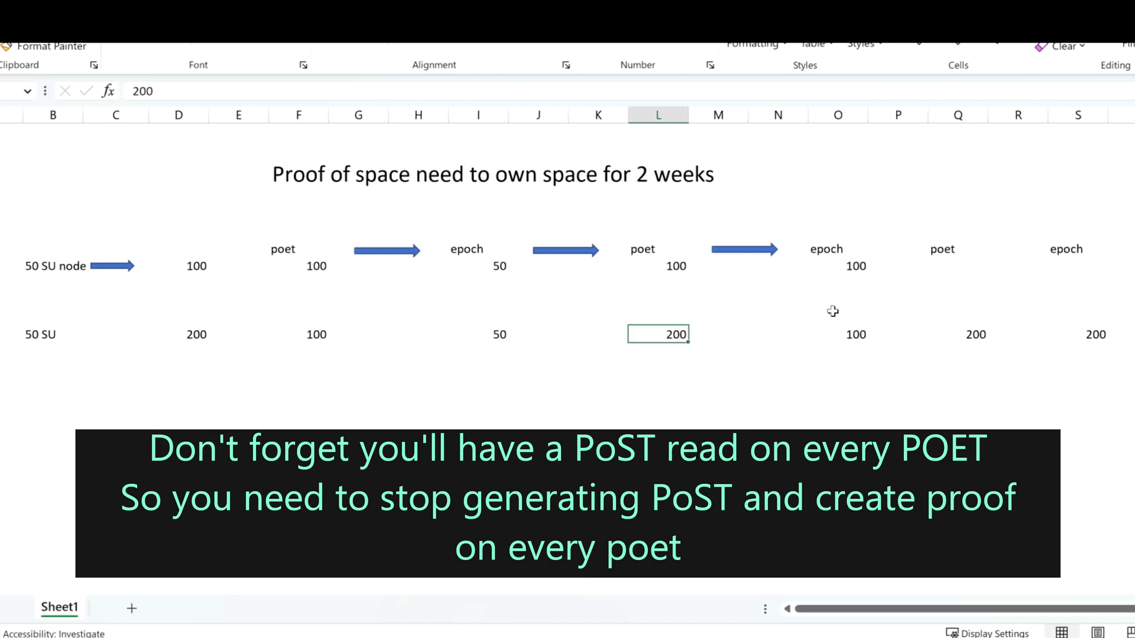
left_click(835, 335)
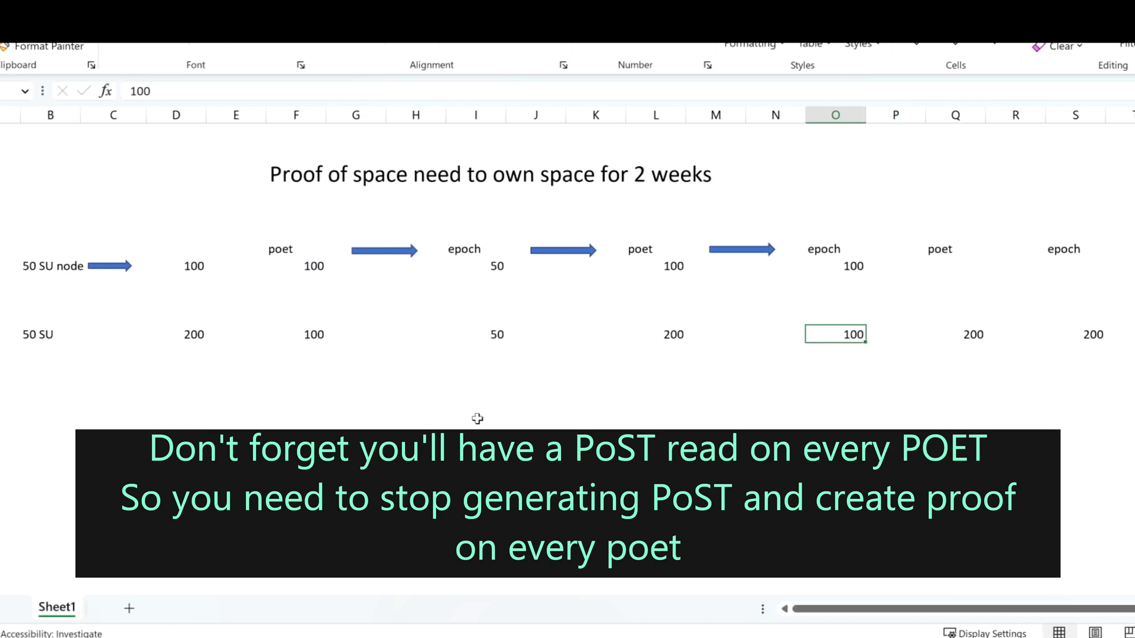
left_click(956, 335)
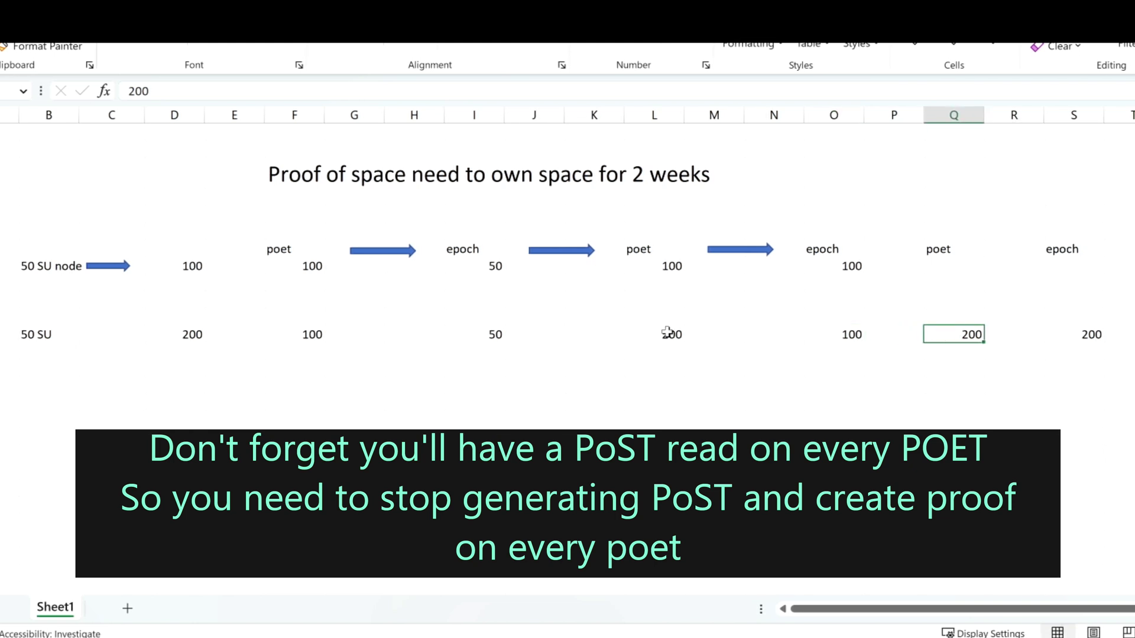
left_click(1079, 336)
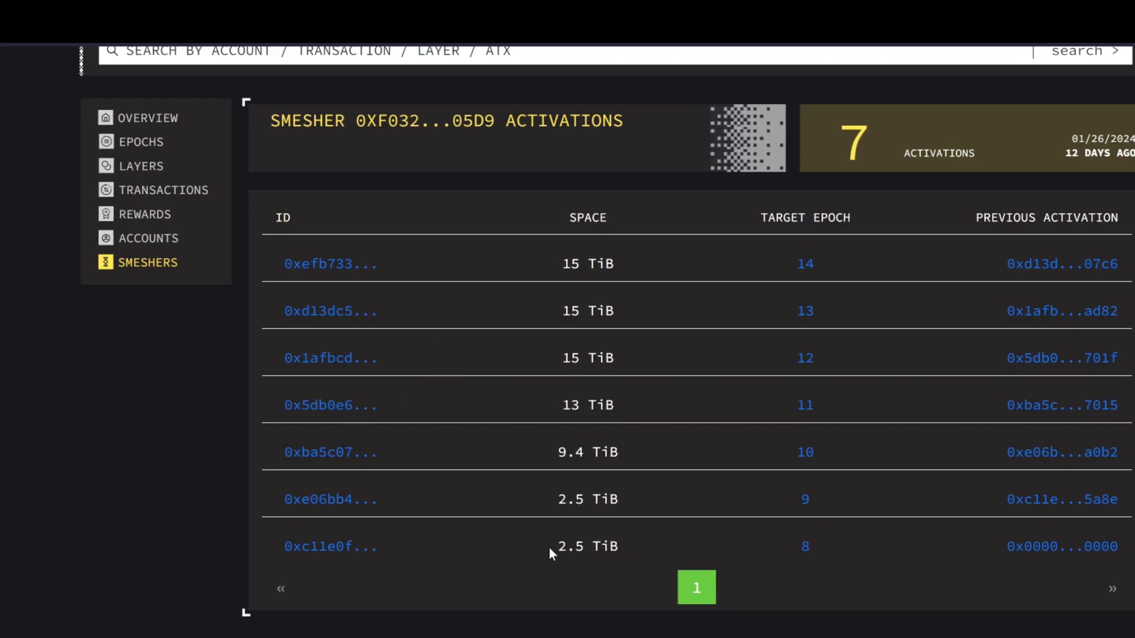
Step: Highlight the 2.5 TiB and 9.4 TiB space figures in the smesher's activation list
left_click_drag(555, 547, 592, 547)
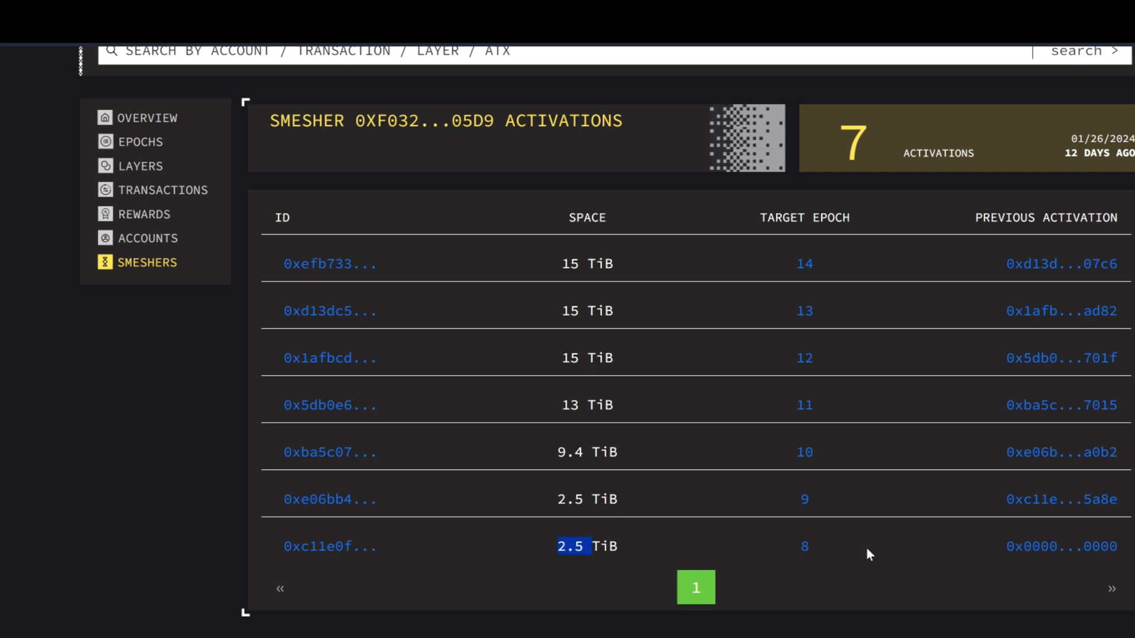
left_click(839, 556)
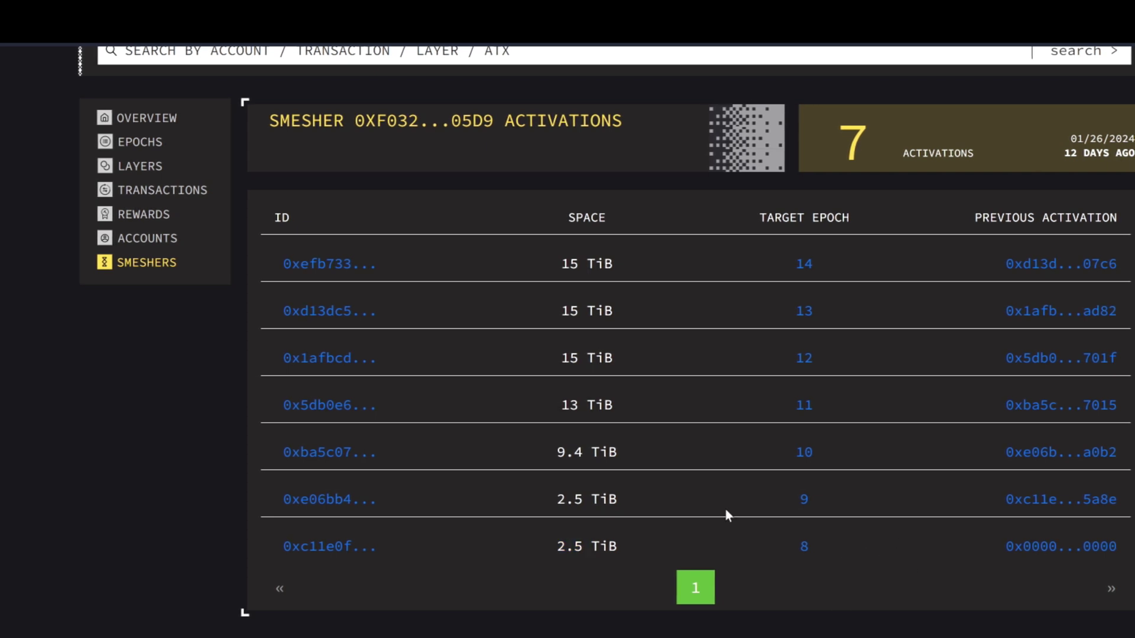
left_click_drag(554, 452, 591, 453)
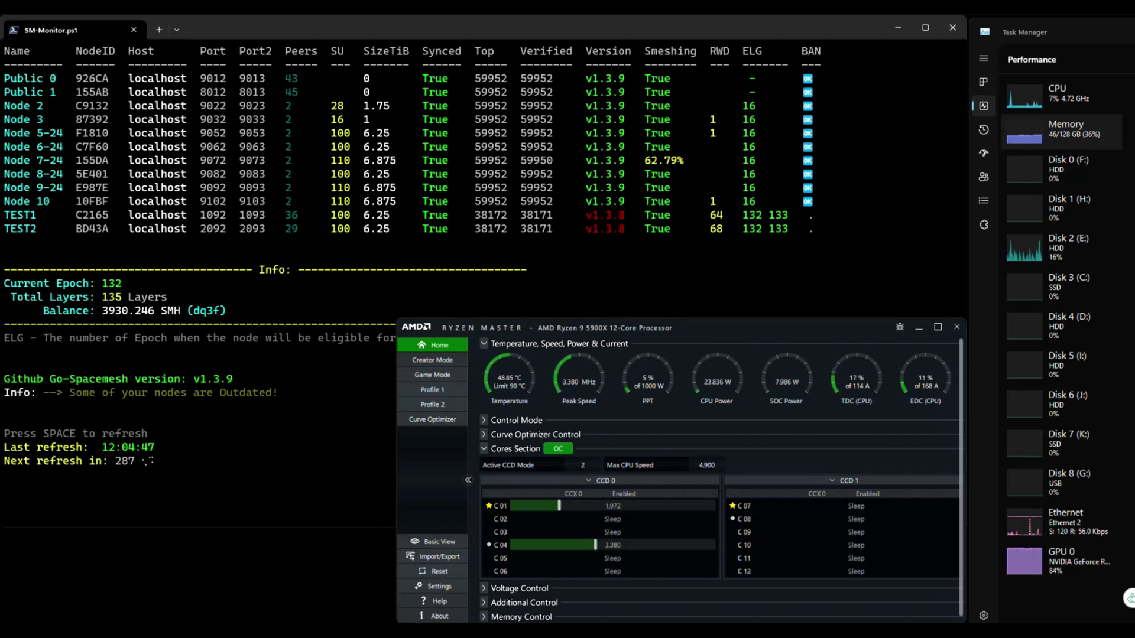
Step: Switch to PR #5219, highlight 'Merged by Bors' in its title, and scroll to activation/activation.go's diff
key("alt+Tab")
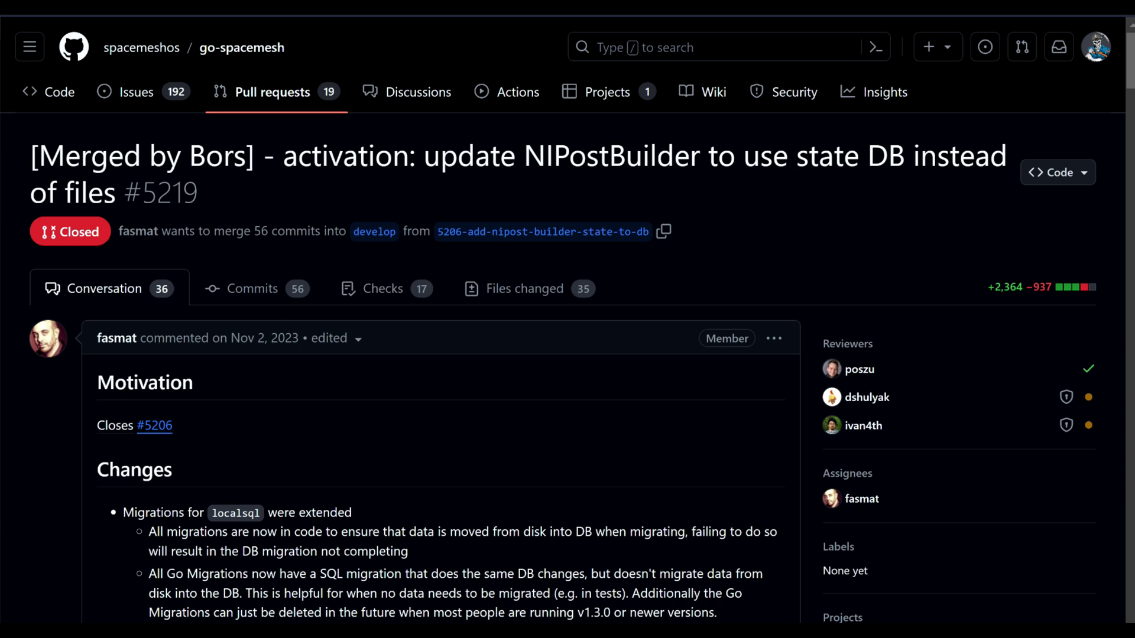
left_click_drag(184, 312, 200, 312)
left_click_drag(65, 155, 254, 155)
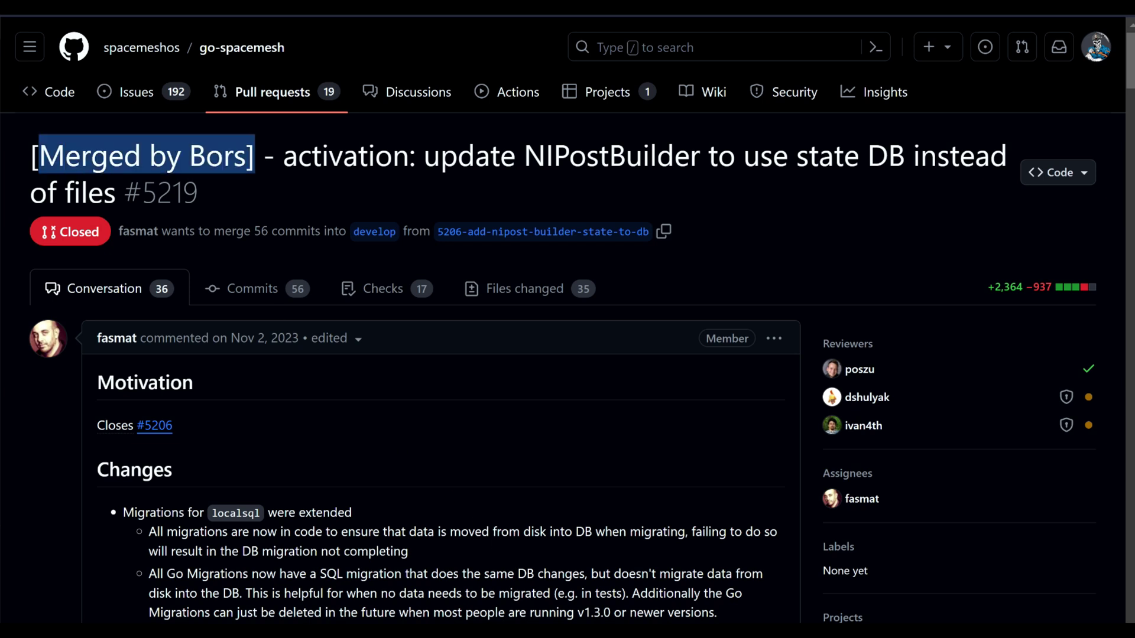
scroll(542, 354, "down", 3)
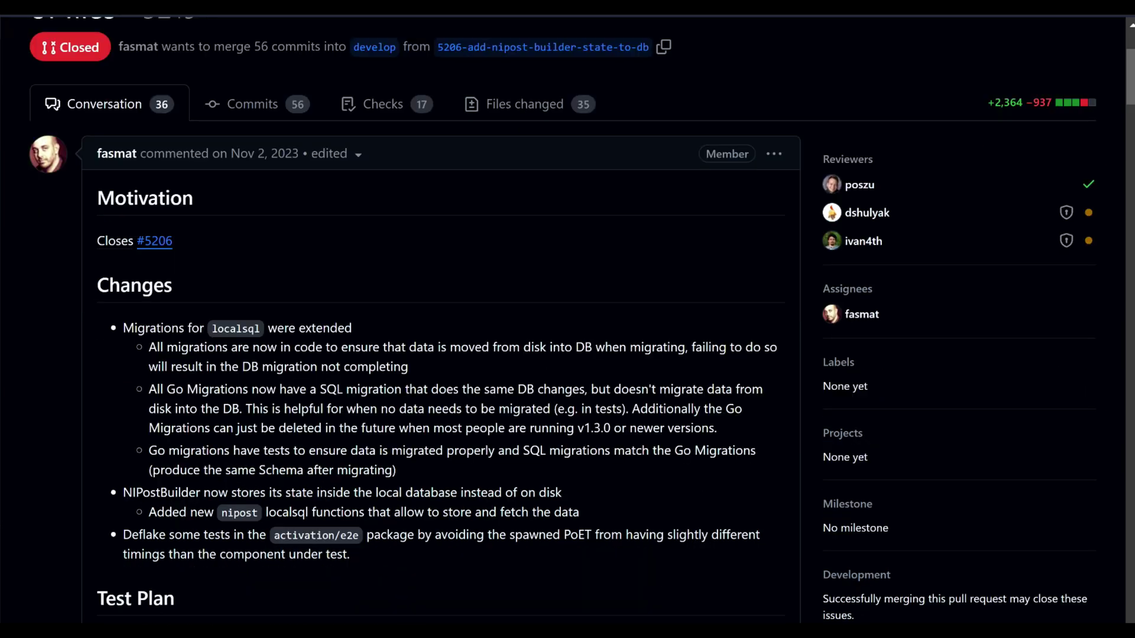
scroll(529, 350, "down", 13)
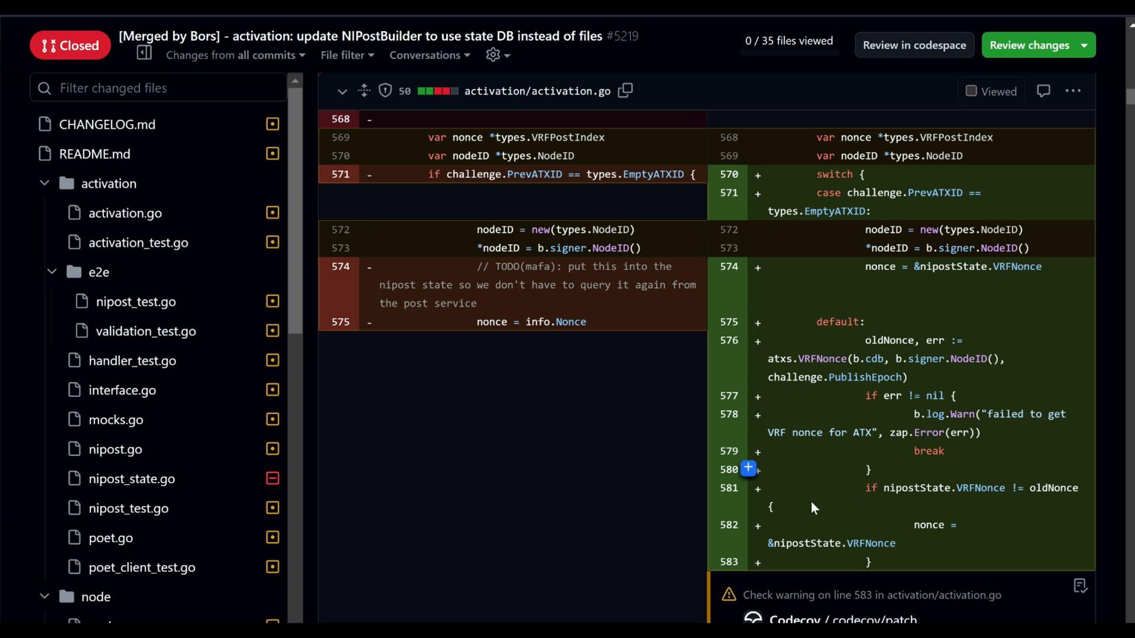
Step: Highlight VRFNonce on line 582 of the activation.go diff
left_click_drag(849, 545, 952, 544)
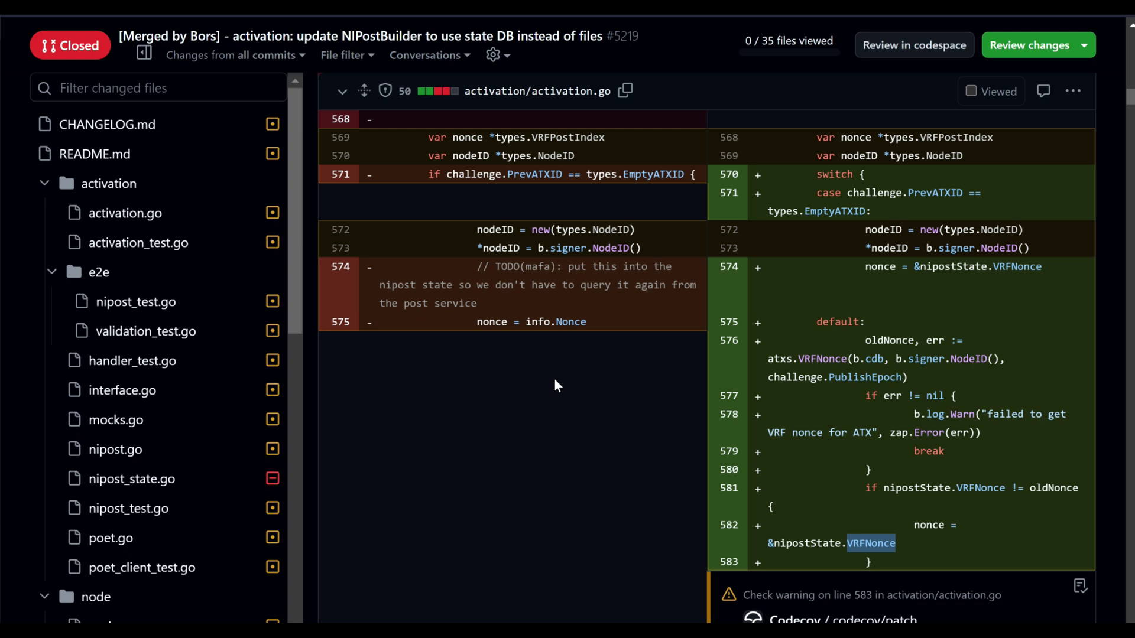